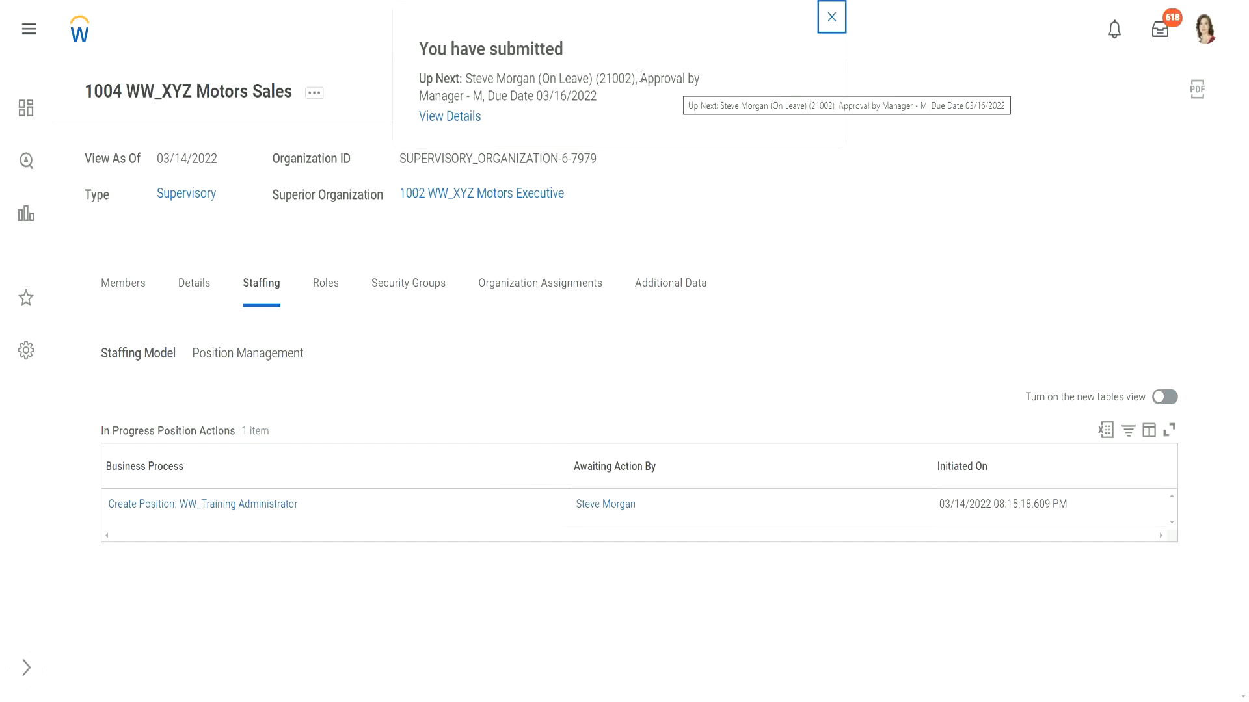
Open the details of the submitted Create Position event and examine its Details and Process section.
left_click_drag(640, 78, 705, 76)
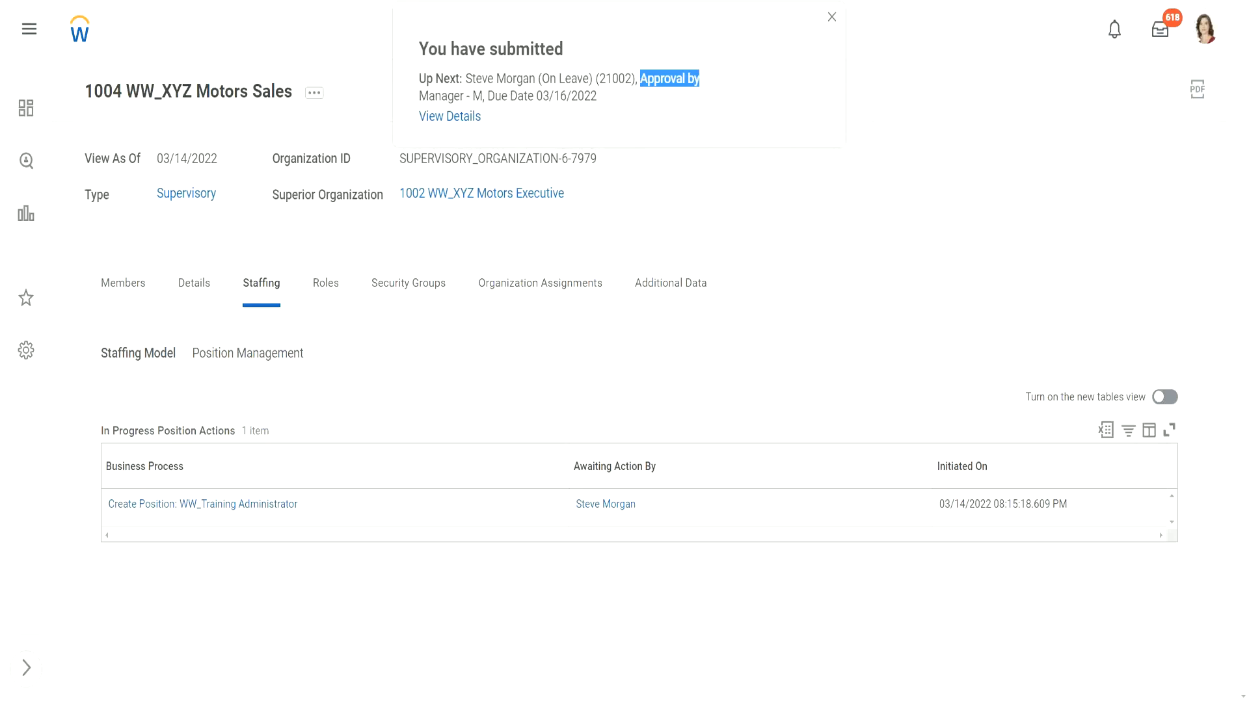
left_click(450, 116)
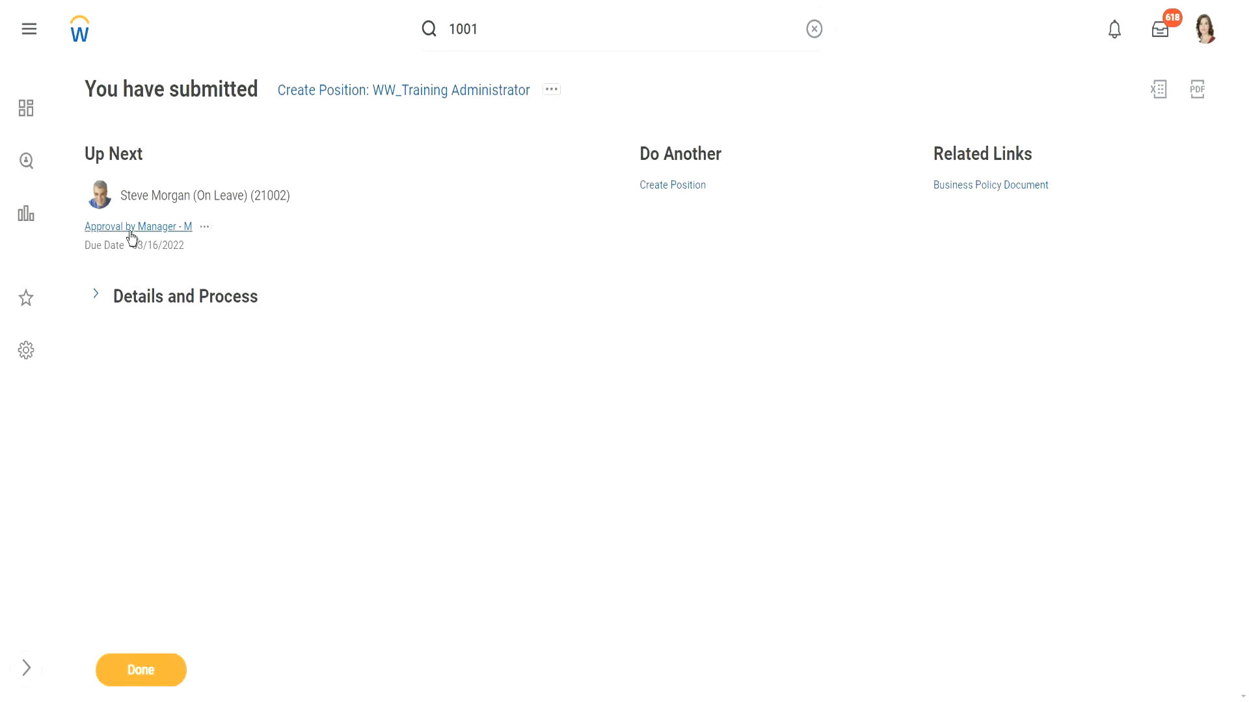
left_click(96, 294)
scroll(472, 270, "down", 2)
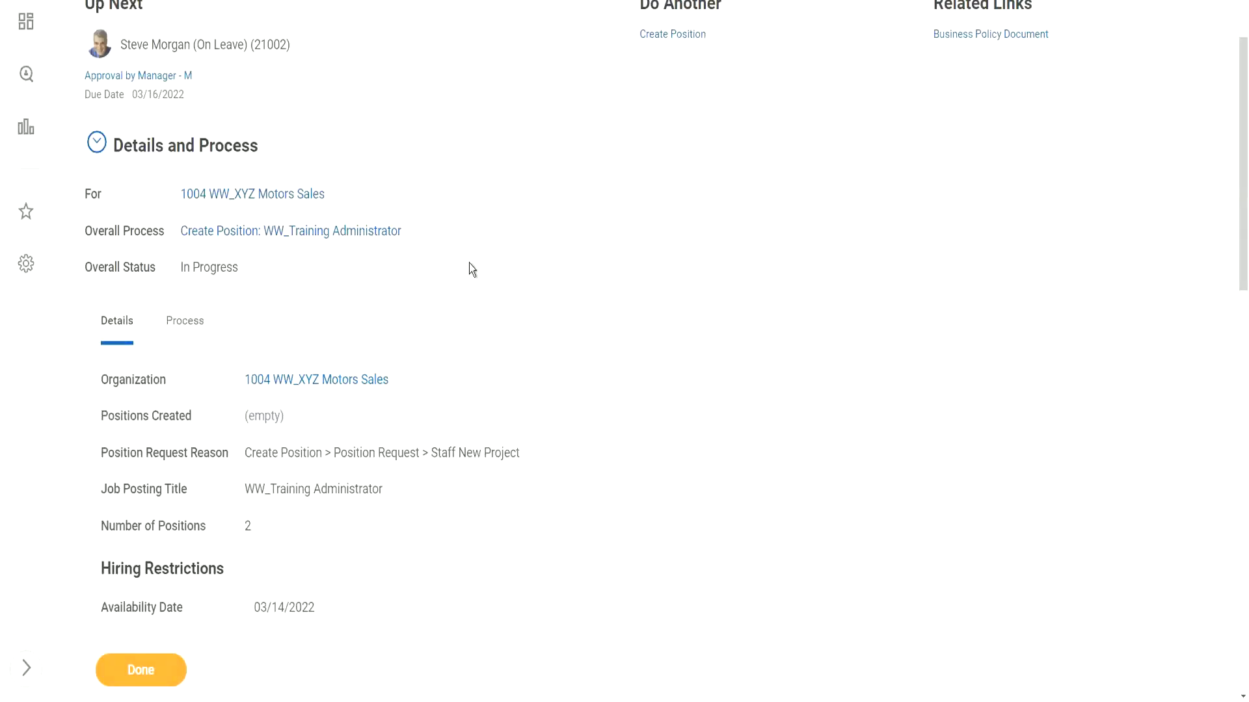
scroll(493, 239, "up", 2)
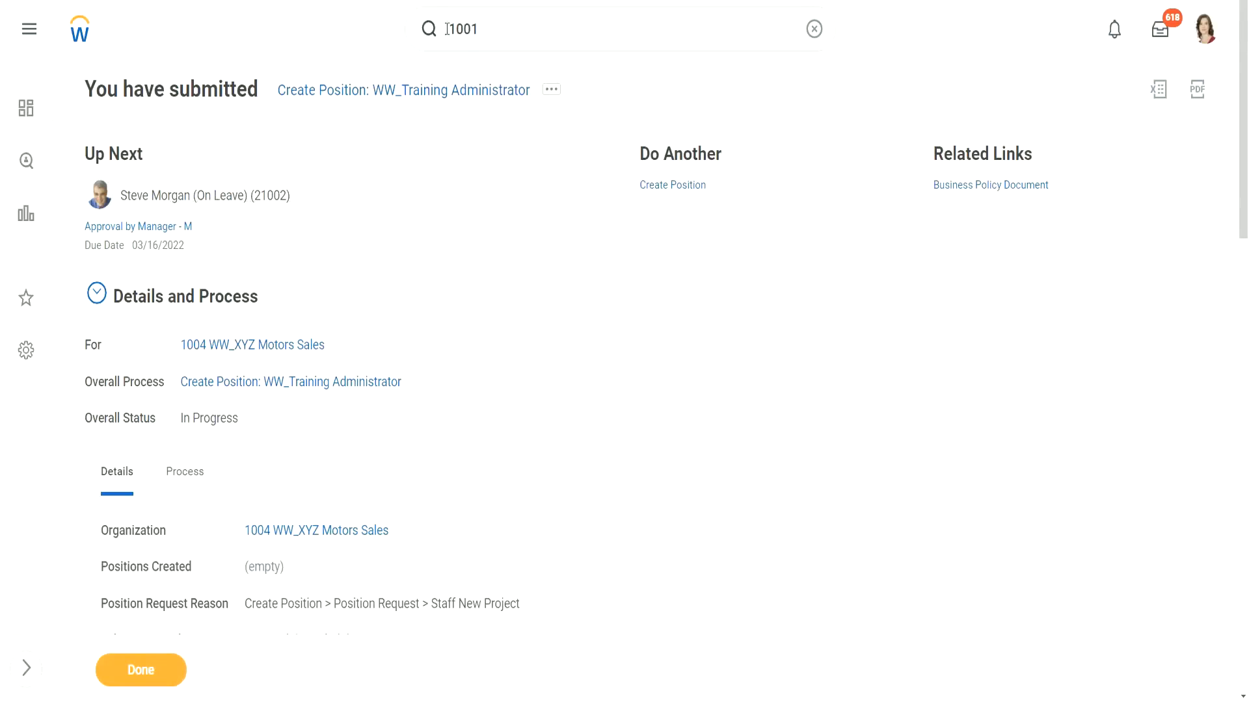
Find the Start Proxy task and start a proxy session acting as the manager who must approve the position.
left_click(398, 31)
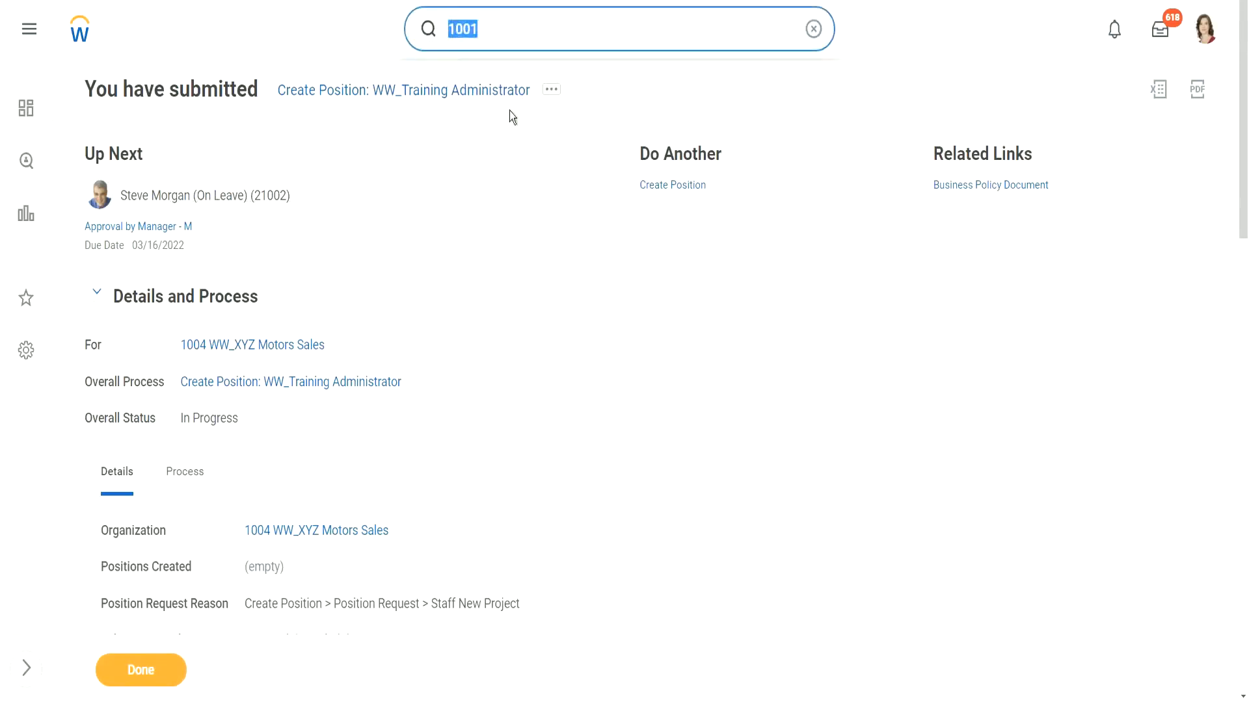
type("start proxy")
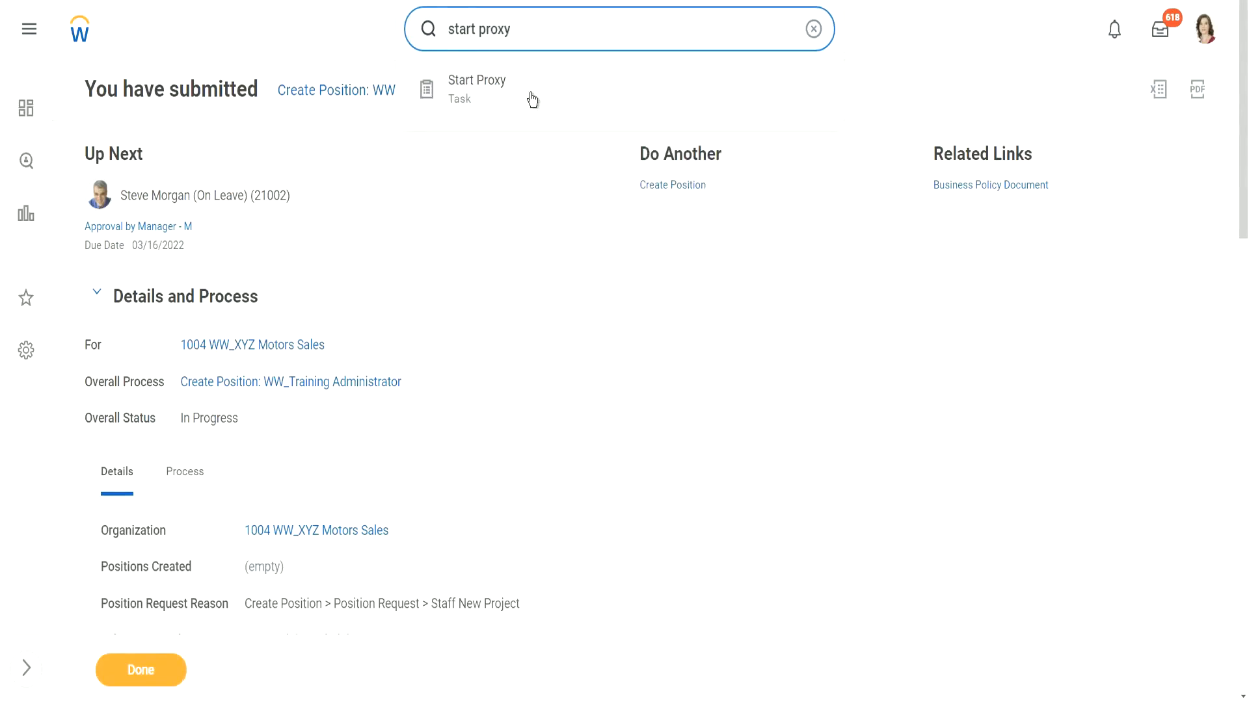
left_click(495, 91)
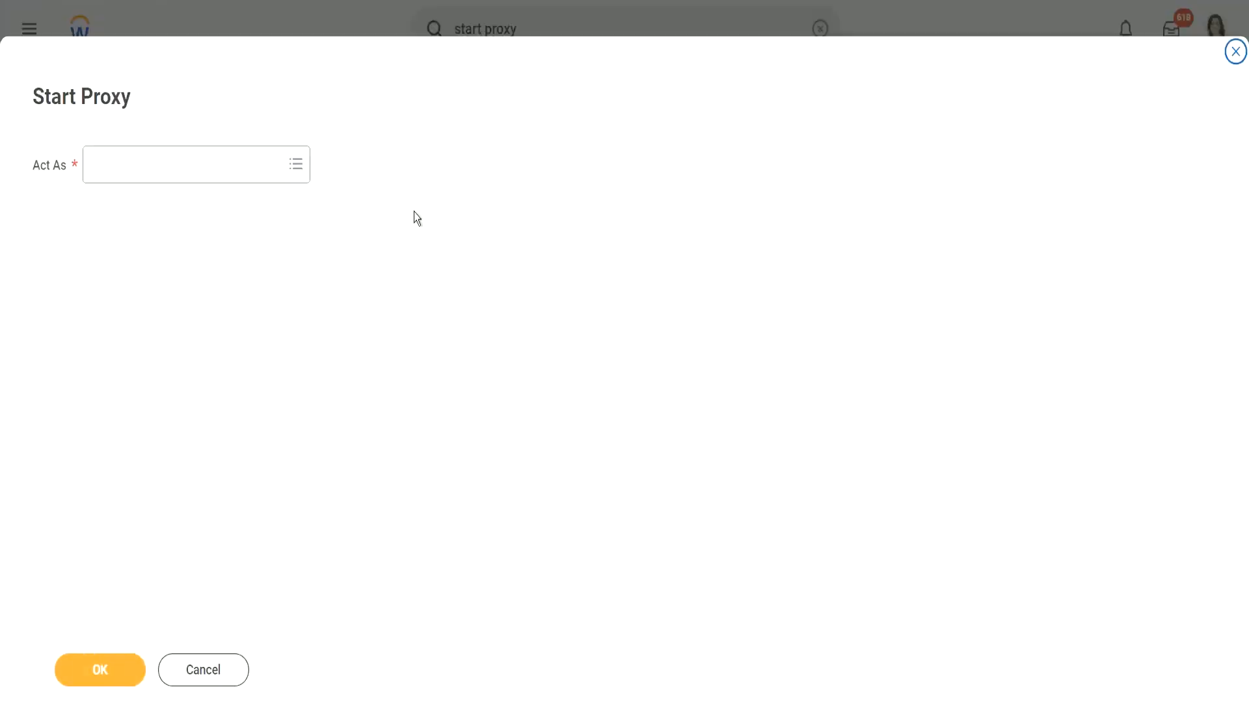
left_click(200, 170)
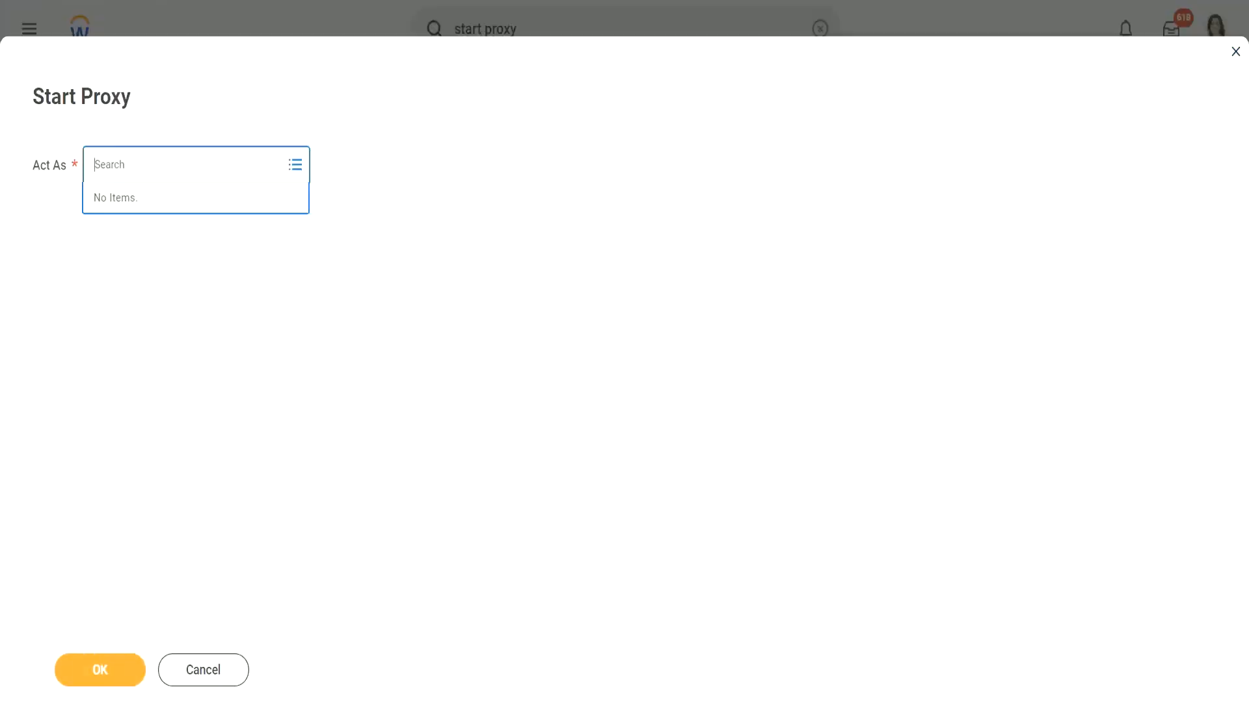
type("steve morgan")
key("Return")
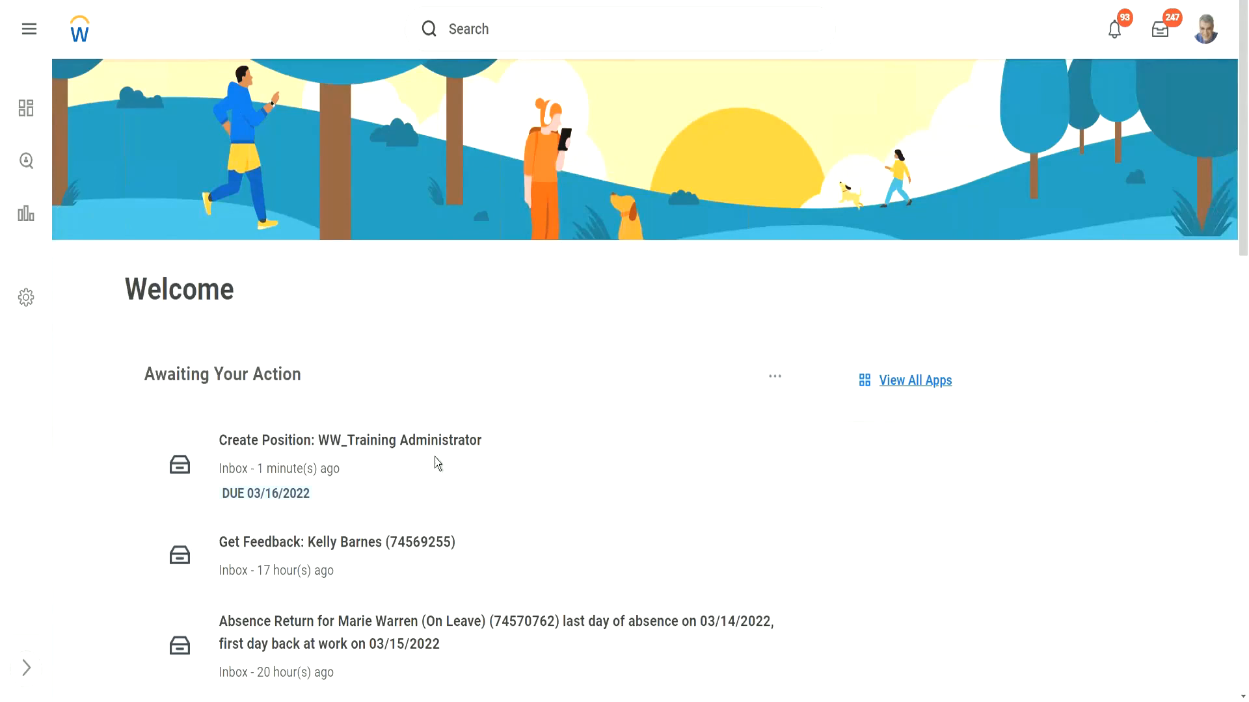
Check the items awaiting action on the home page and the account the session is acting on behalf of.
scroll(338, 458, "down", 1)
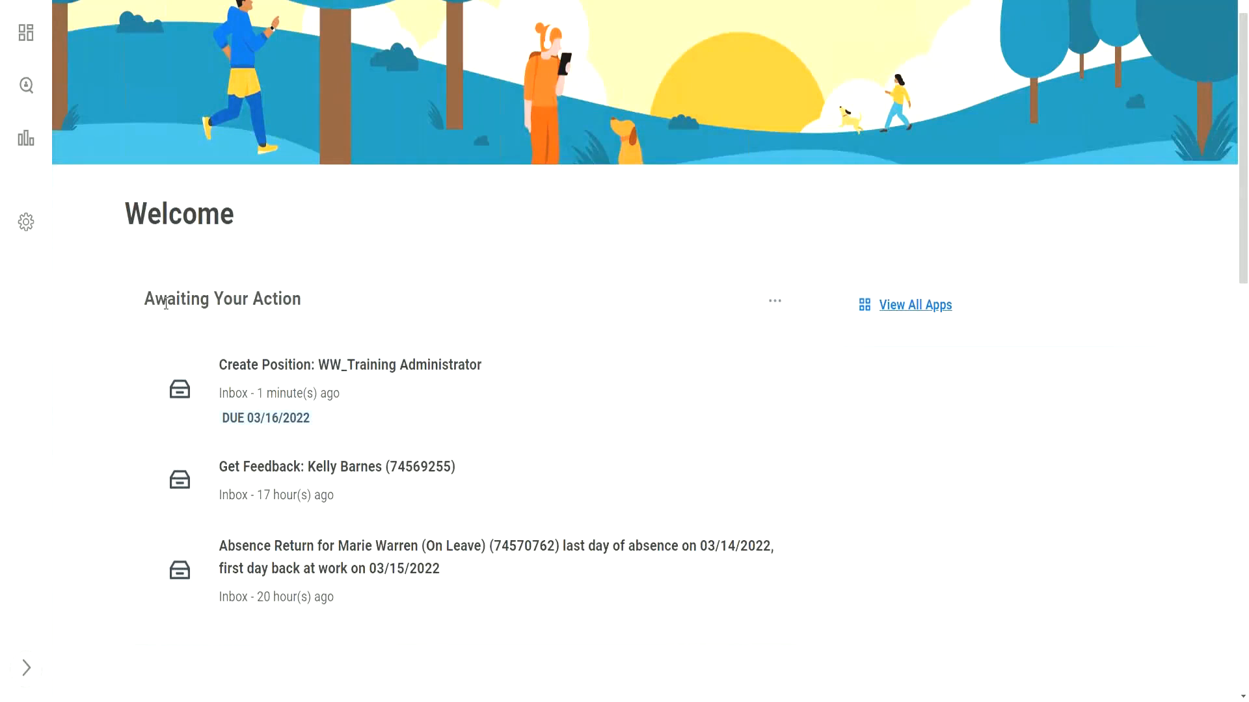
scroll(348, 292, "up", 1)
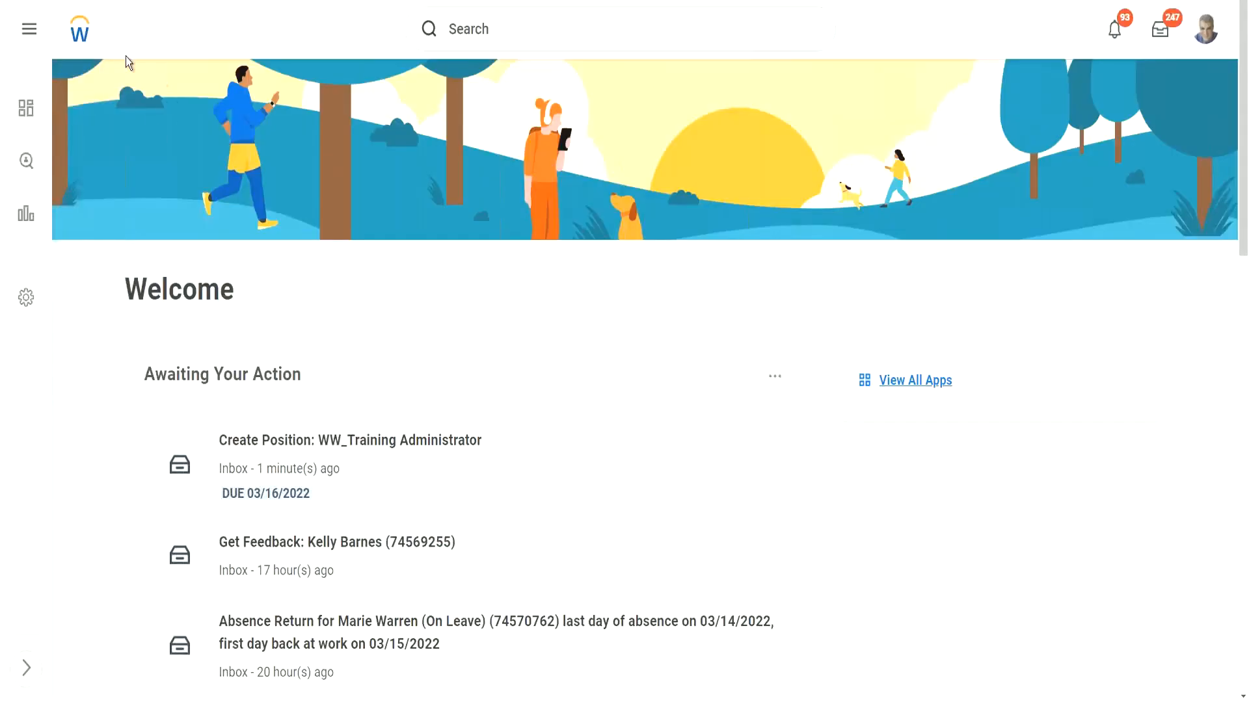
left_click(1207, 32)
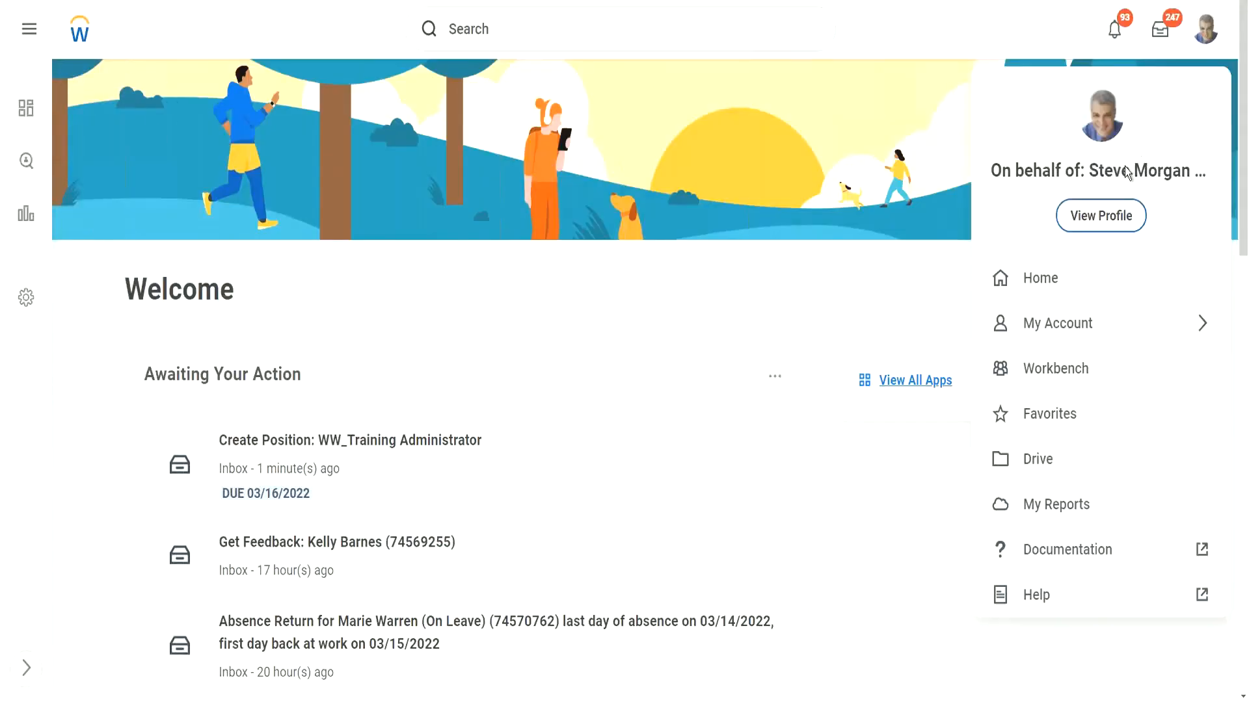
left_click(809, 174)
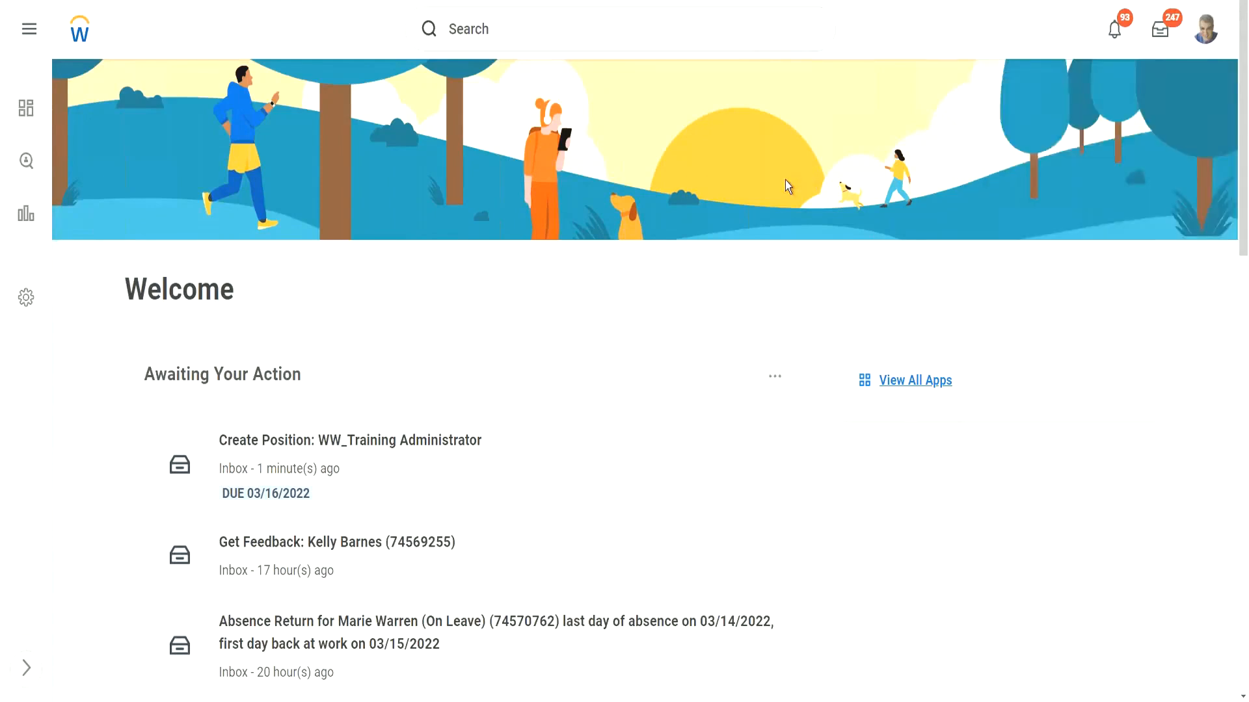
scroll(334, 434, "down", 1)
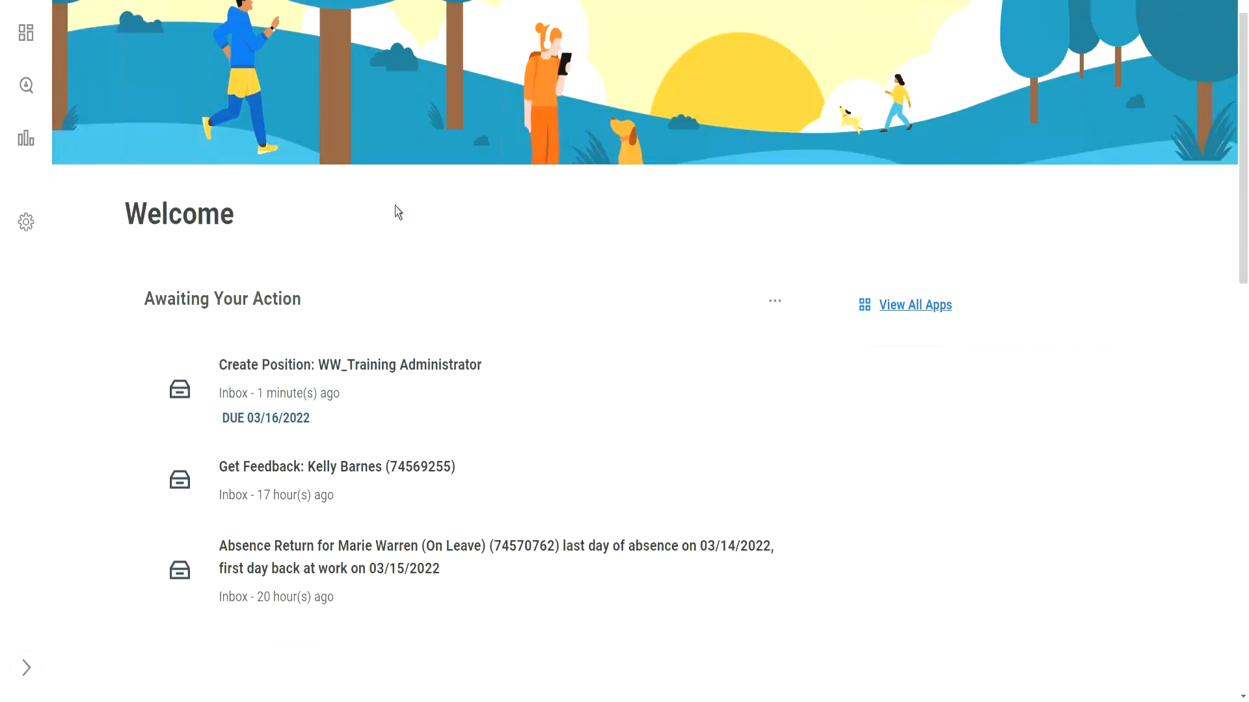
scroll(485, 130, "up", 1)
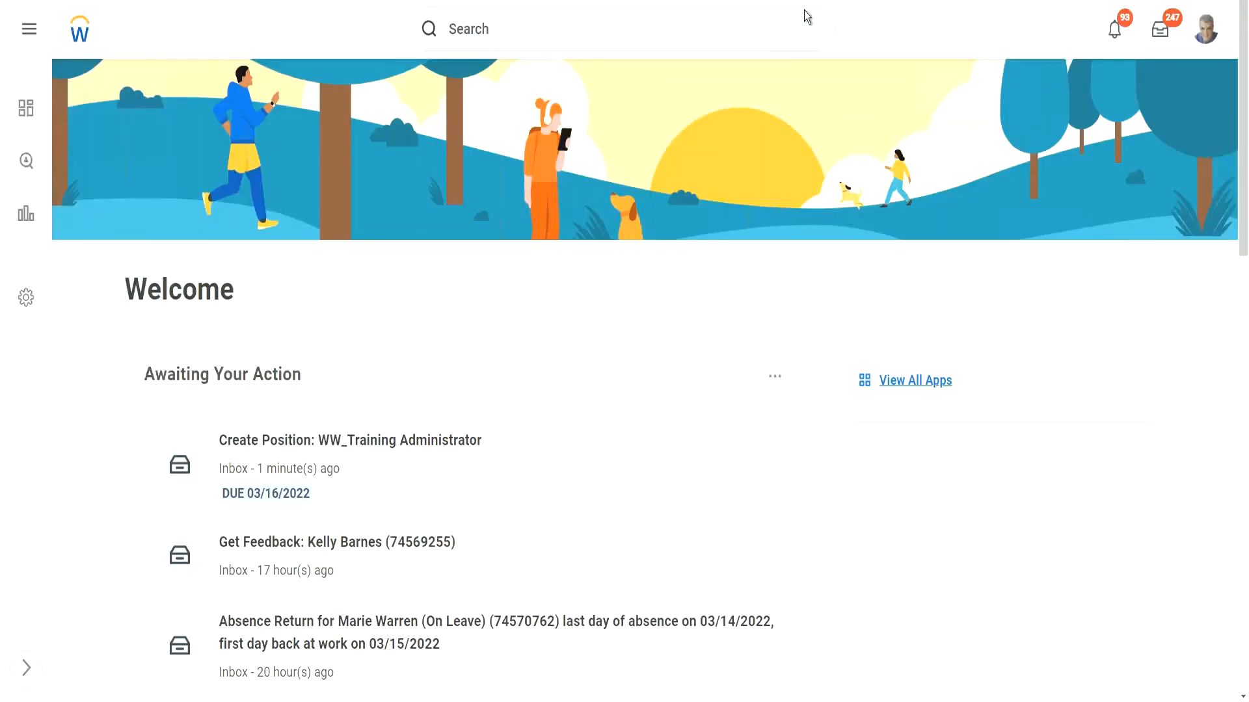
Open the inbox and review the job details and hiring restrictions of the Create Position: WW_Training Administrator request.
left_click(1161, 33)
left_click(1160, 33)
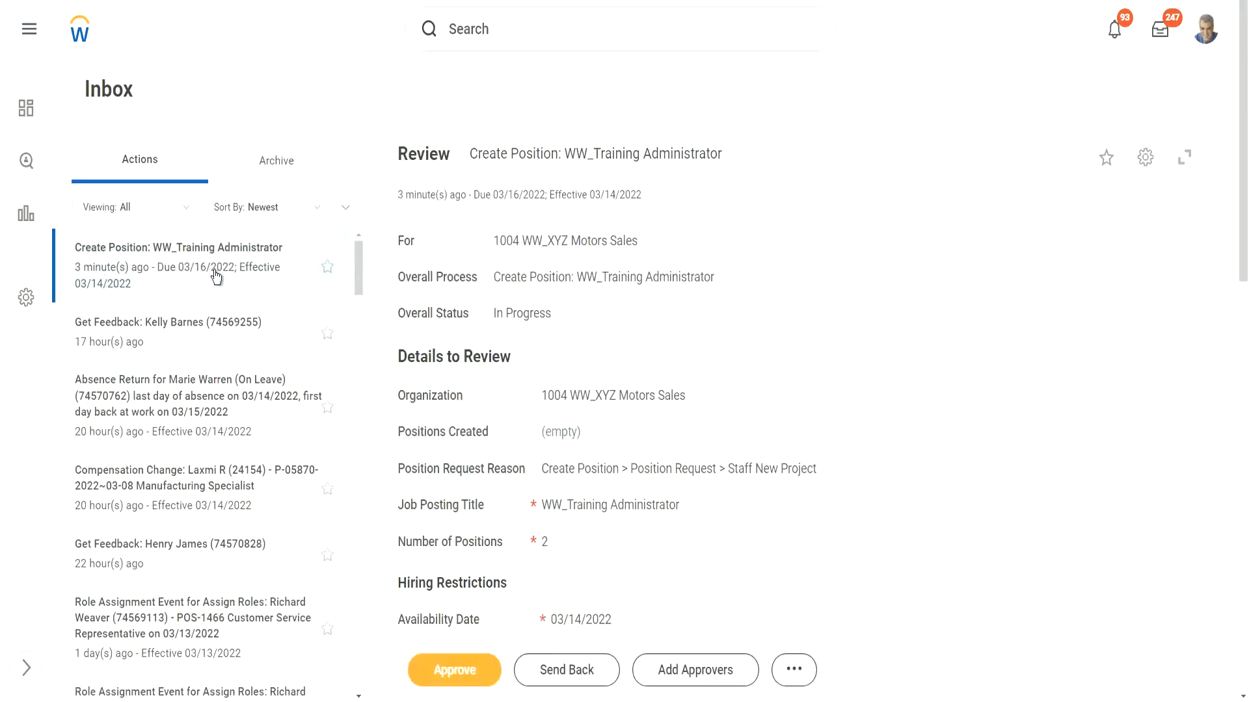
scroll(700, 382, "down", 2)
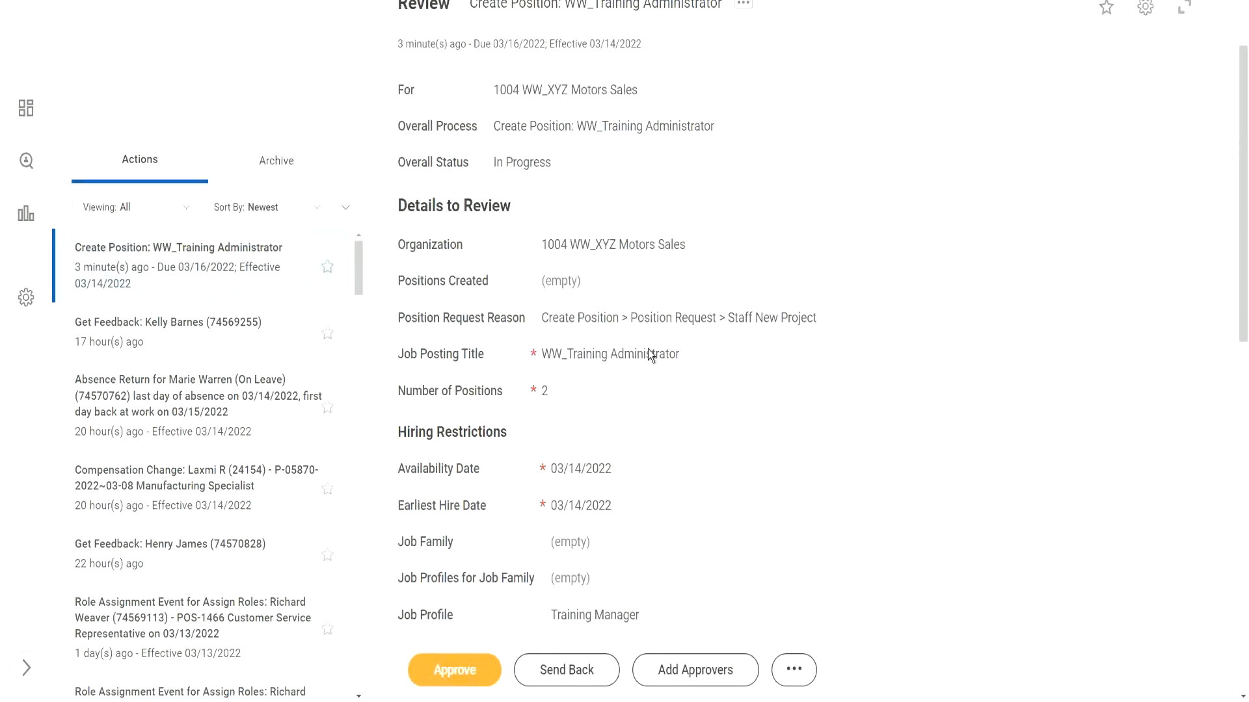
scroll(648, 355, "down", 2)
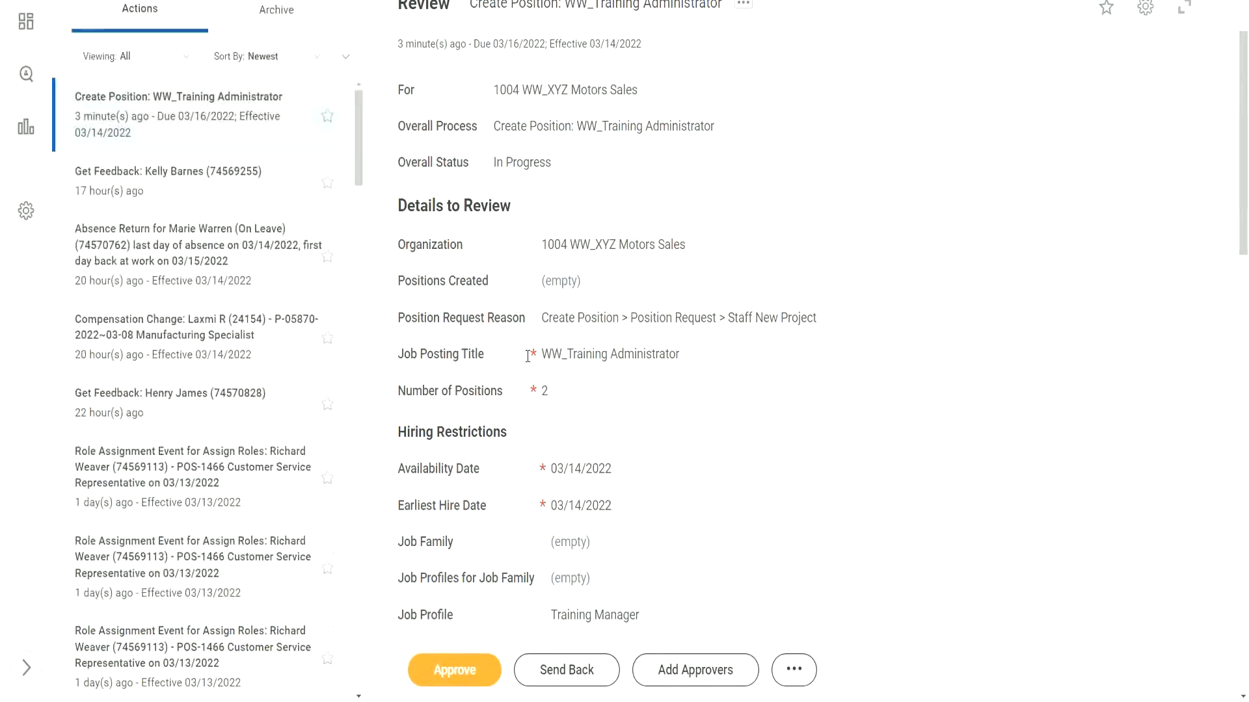
left_click_drag(541, 354, 686, 361)
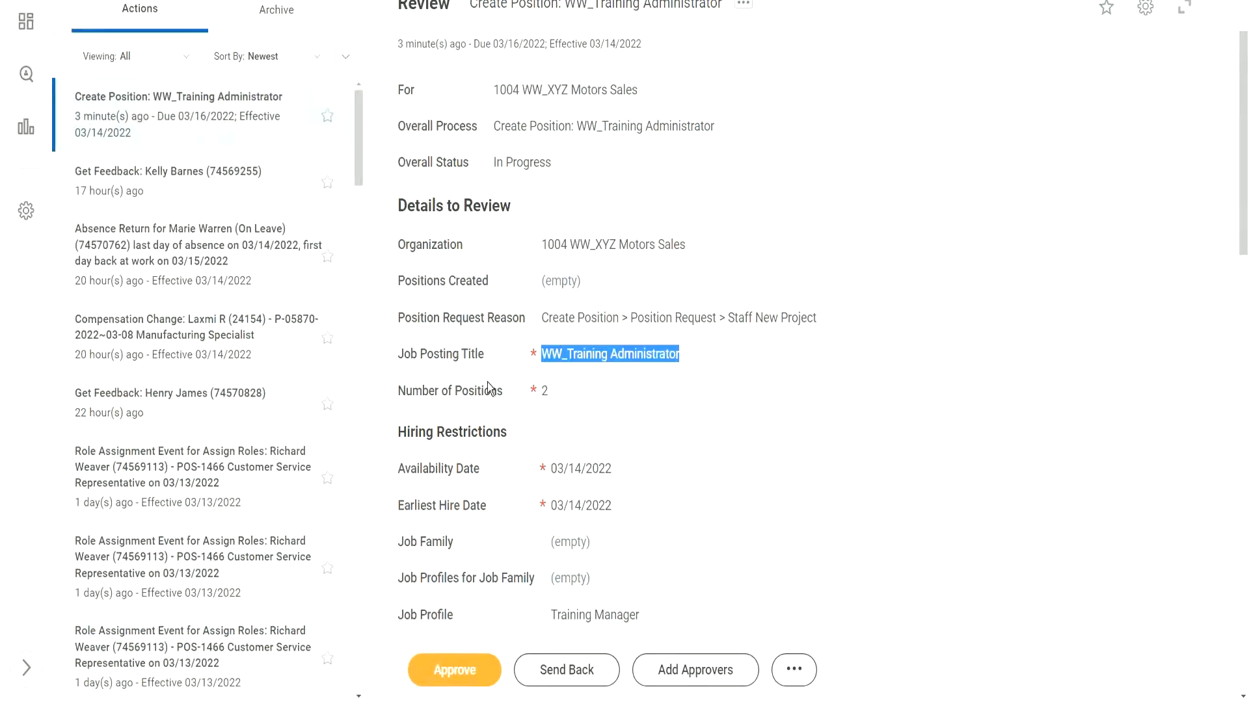
double_click(544, 392)
scroll(684, 369, "down", 1)
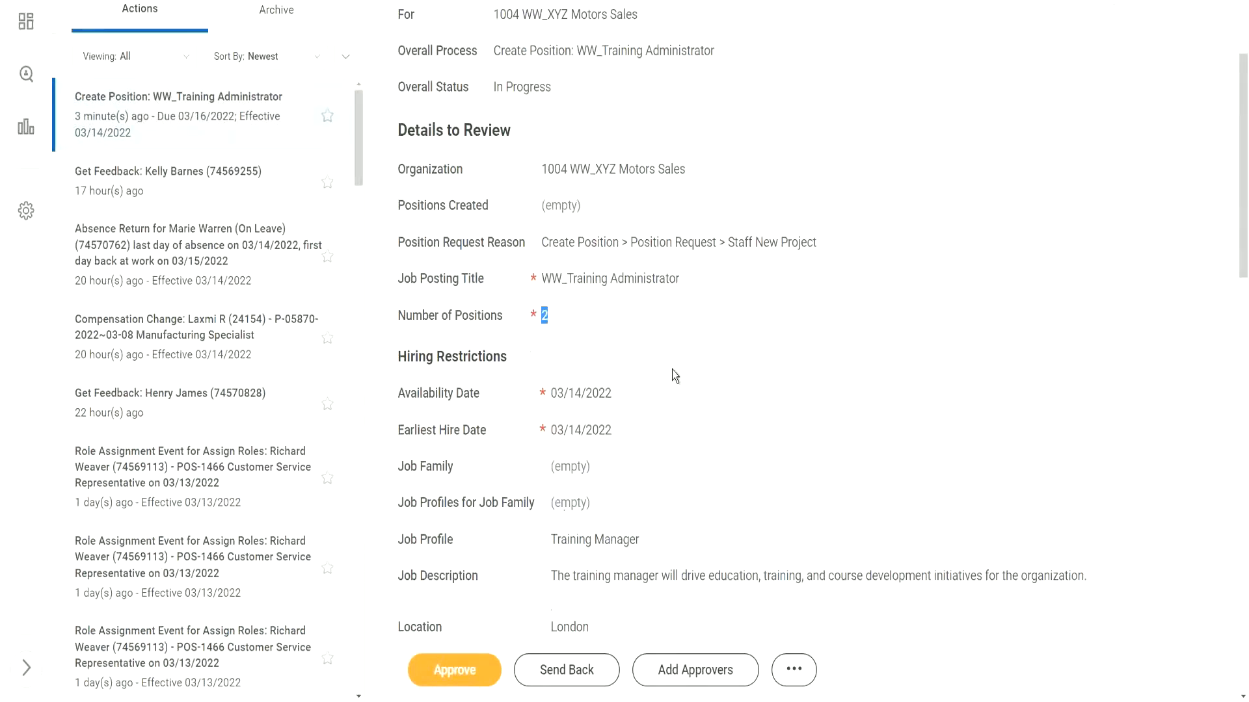
scroll(581, 398, "down", 3)
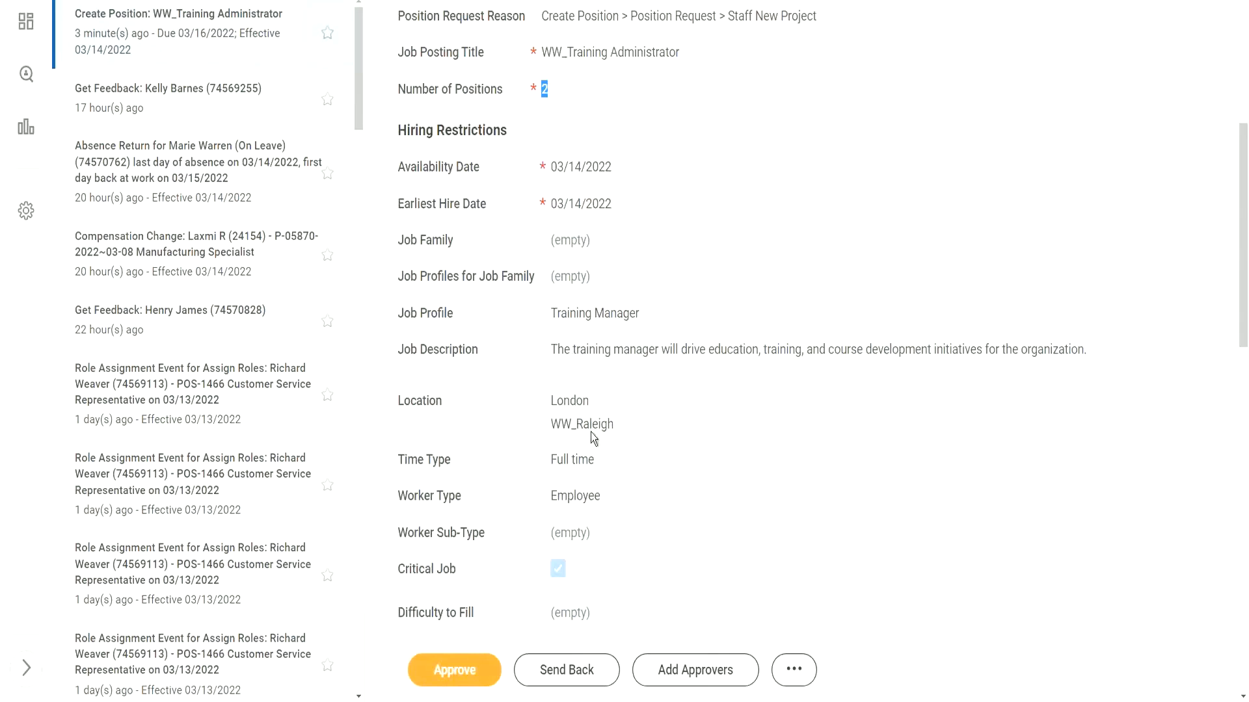
scroll(621, 353, "down", 4)
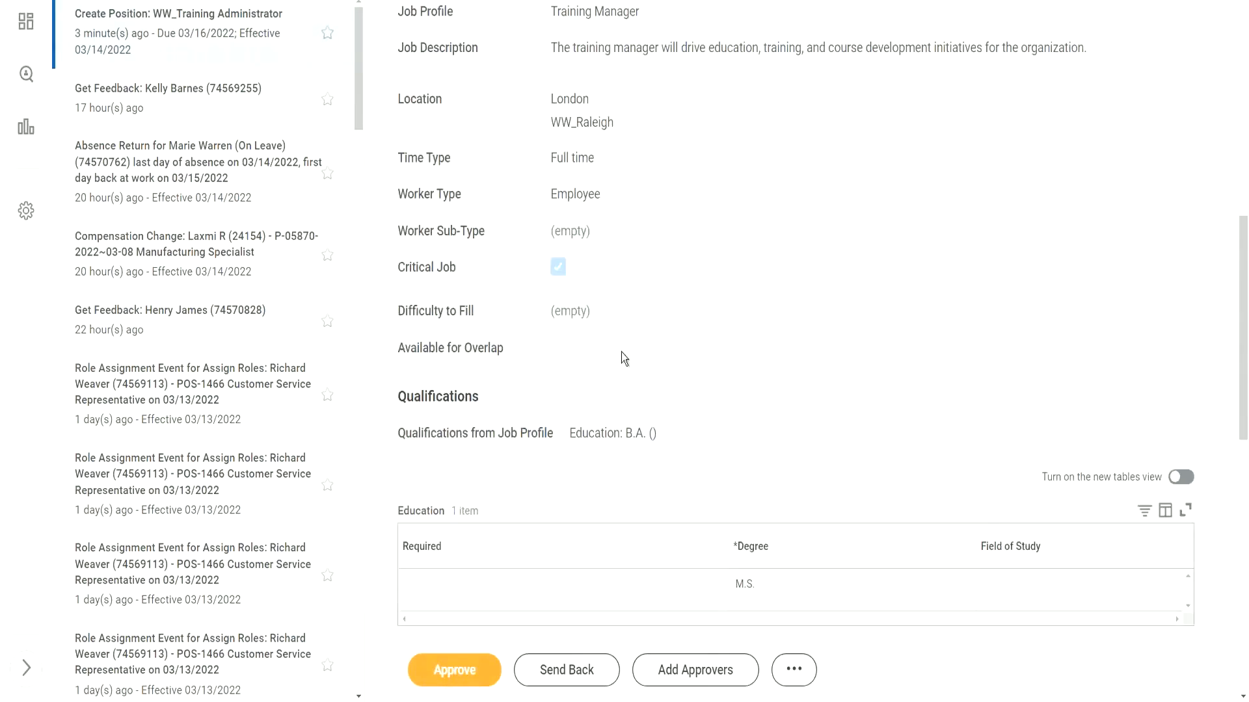
Review the request's qualifications, covering the job profile education, required degree, certifications and work experience.
scroll(644, 342, "down", 1)
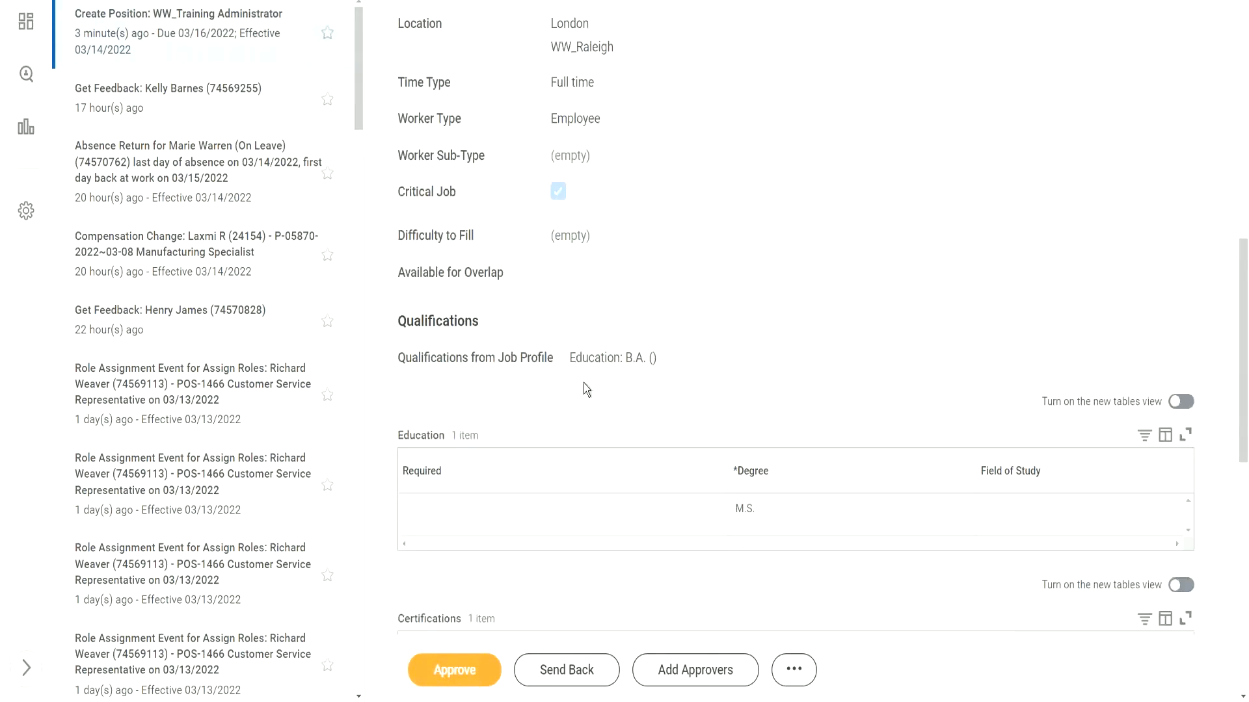
left_click_drag(573, 354, 653, 355)
left_click(477, 459)
left_click_drag(735, 508, 755, 509)
scroll(657, 410, "down", 5)
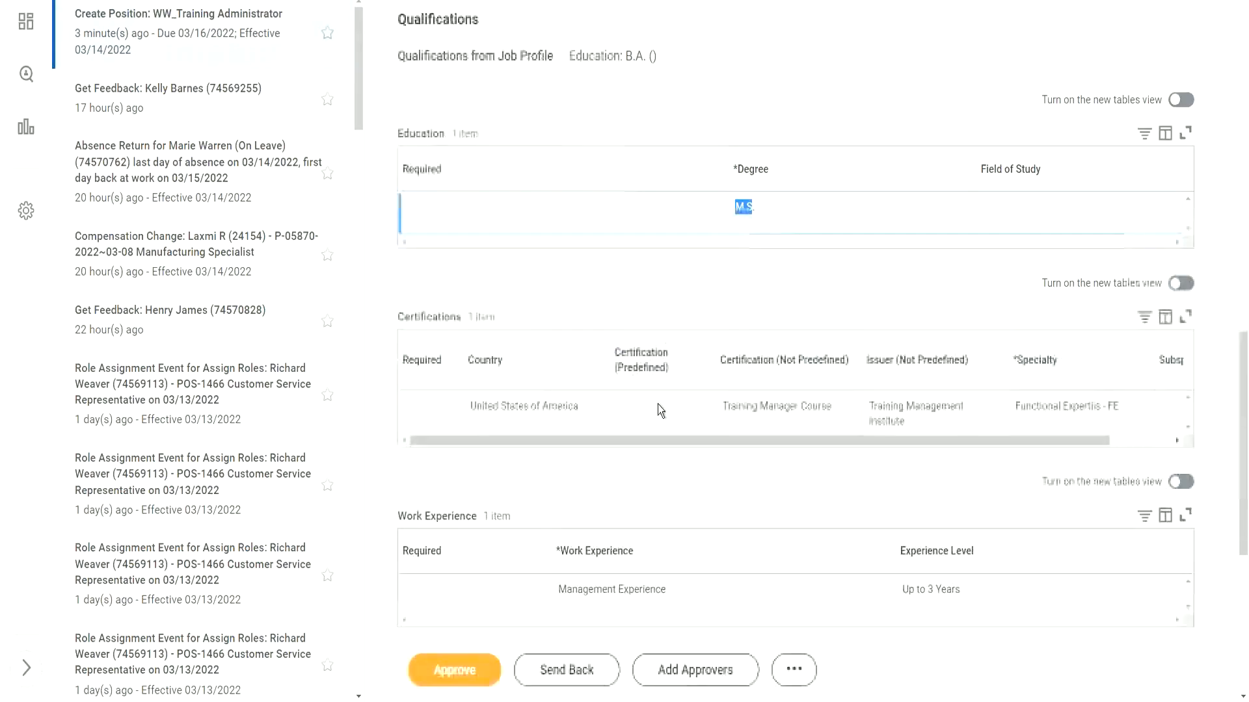
left_click_drag(728, 406, 833, 406)
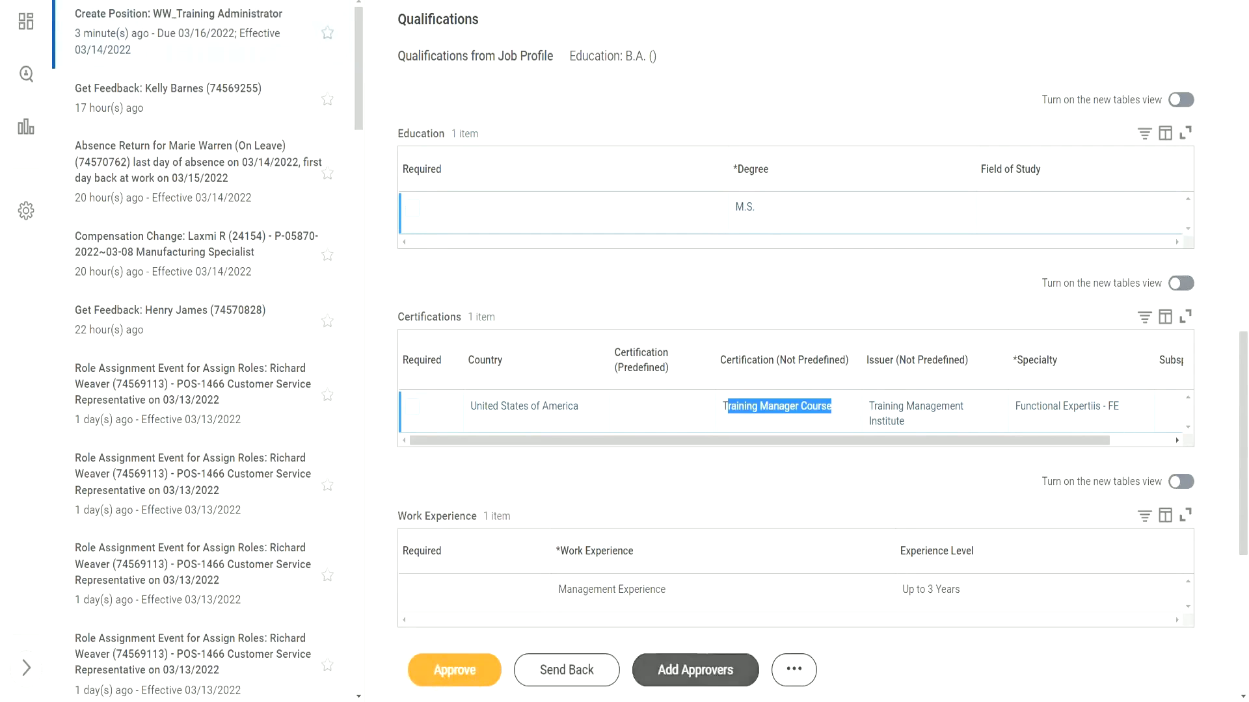
Look at the alternative actions for the Create Position: WW_Training Administrator request, dismiss them and approve the request.
left_click(795, 677)
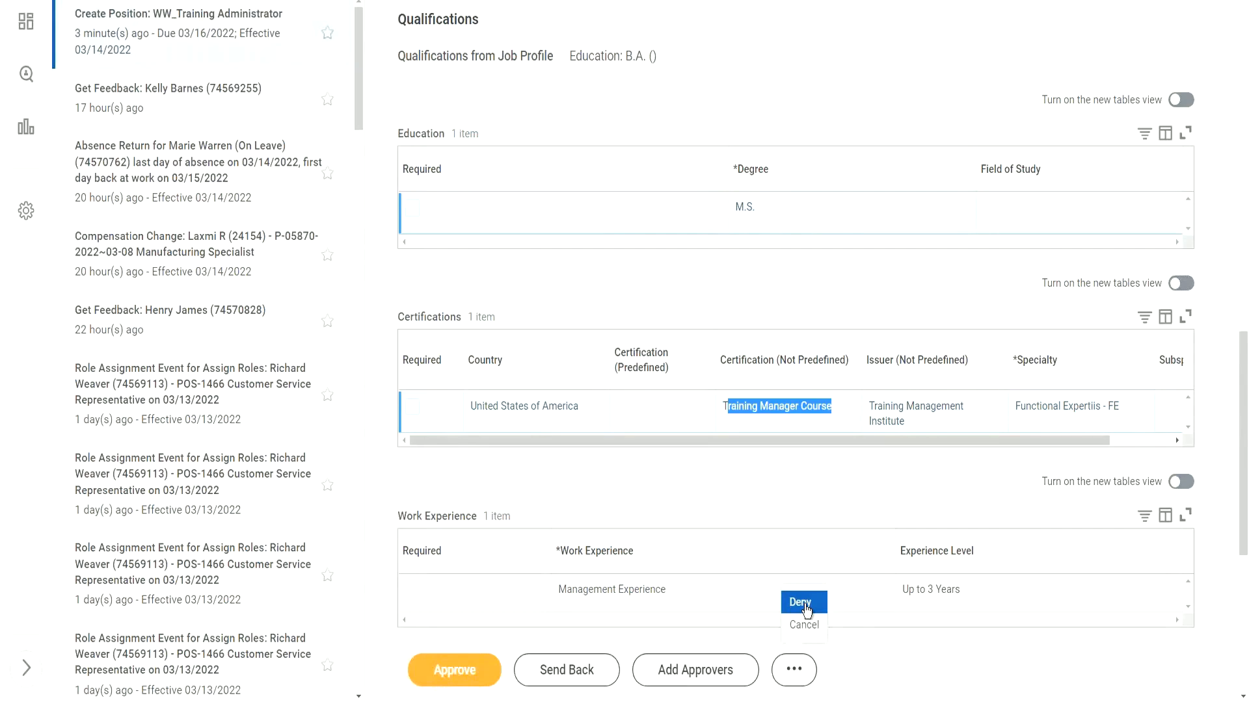
left_click(639, 494)
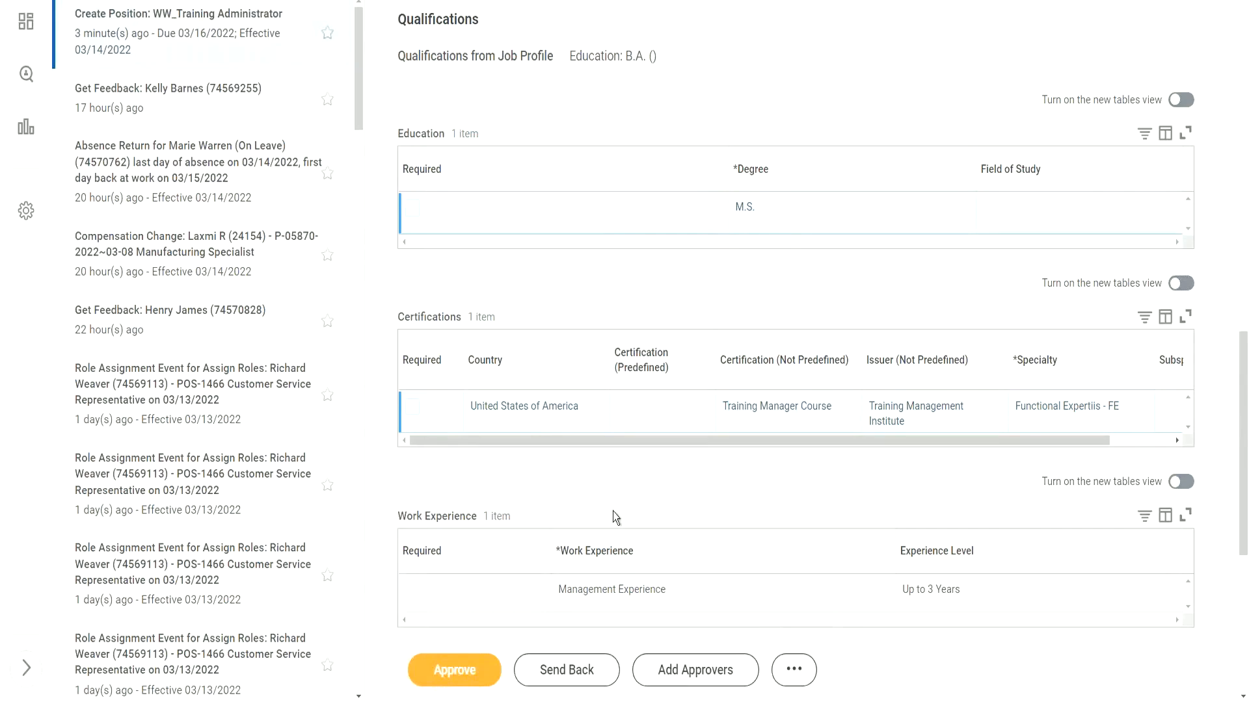
left_click(470, 670)
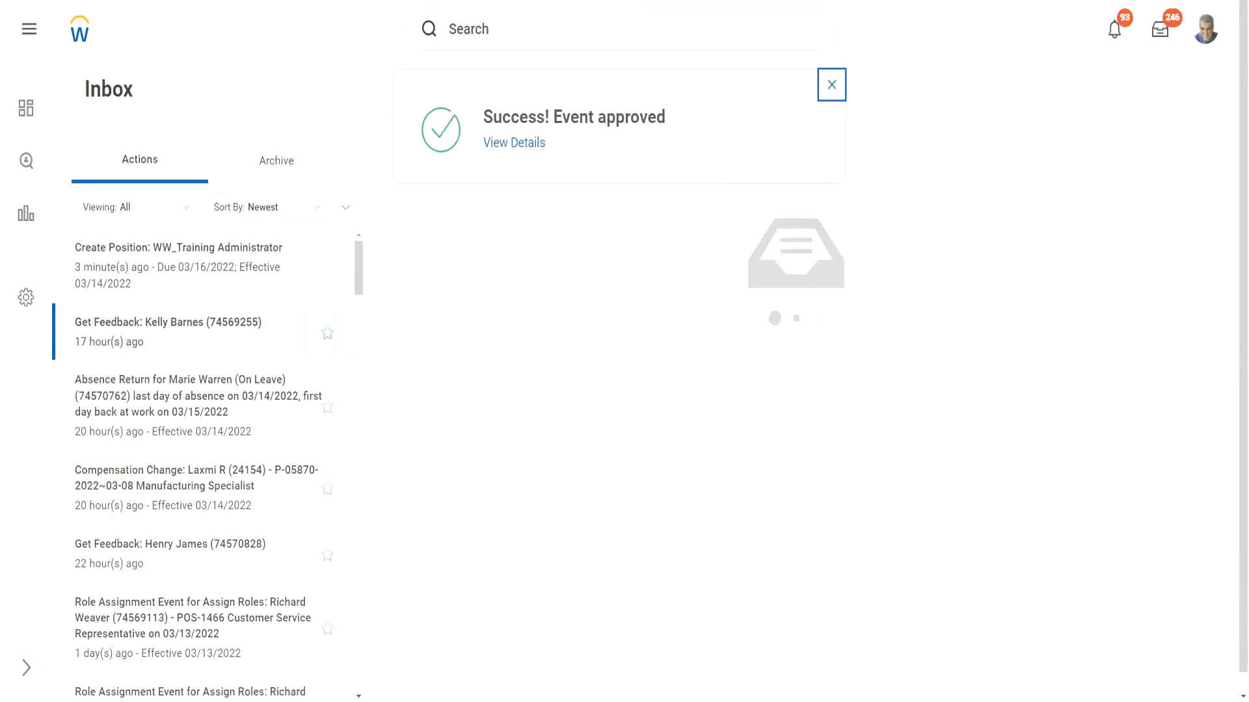
Find the Start Proxy task again and switch the proxy to the employee who submitted the position, entering their username in Act As.
left_click(489, 29)
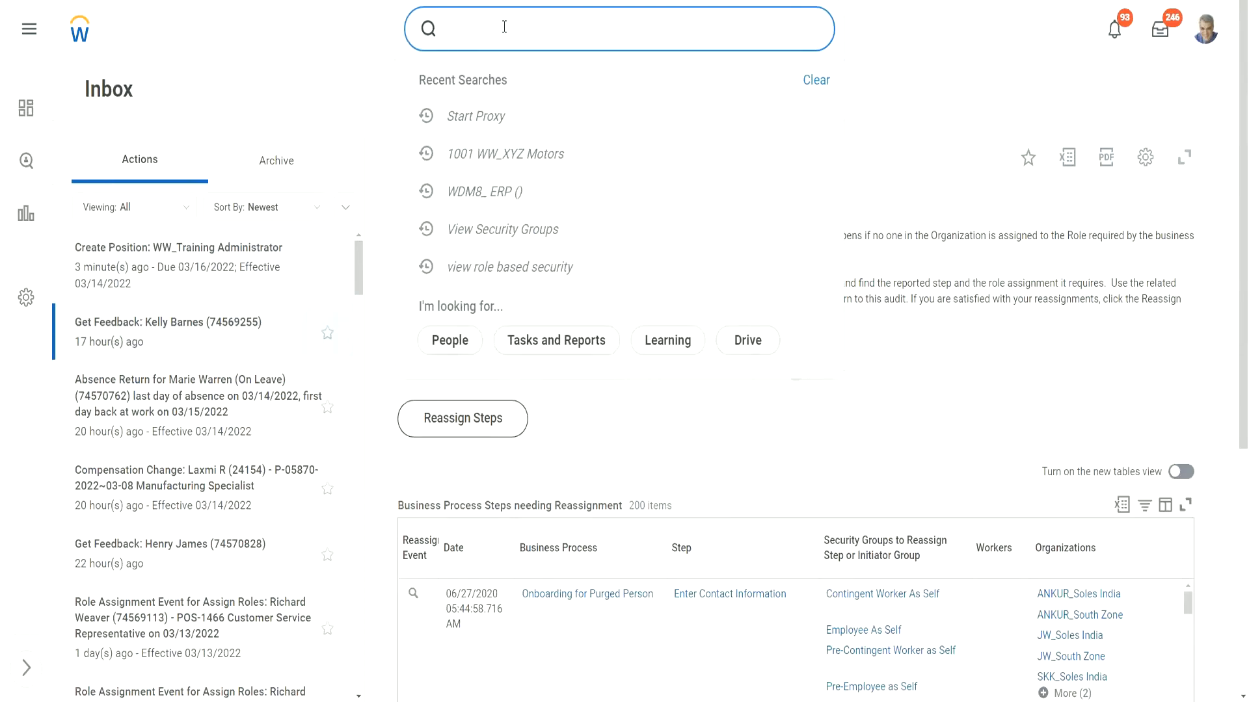
type("start proxy")
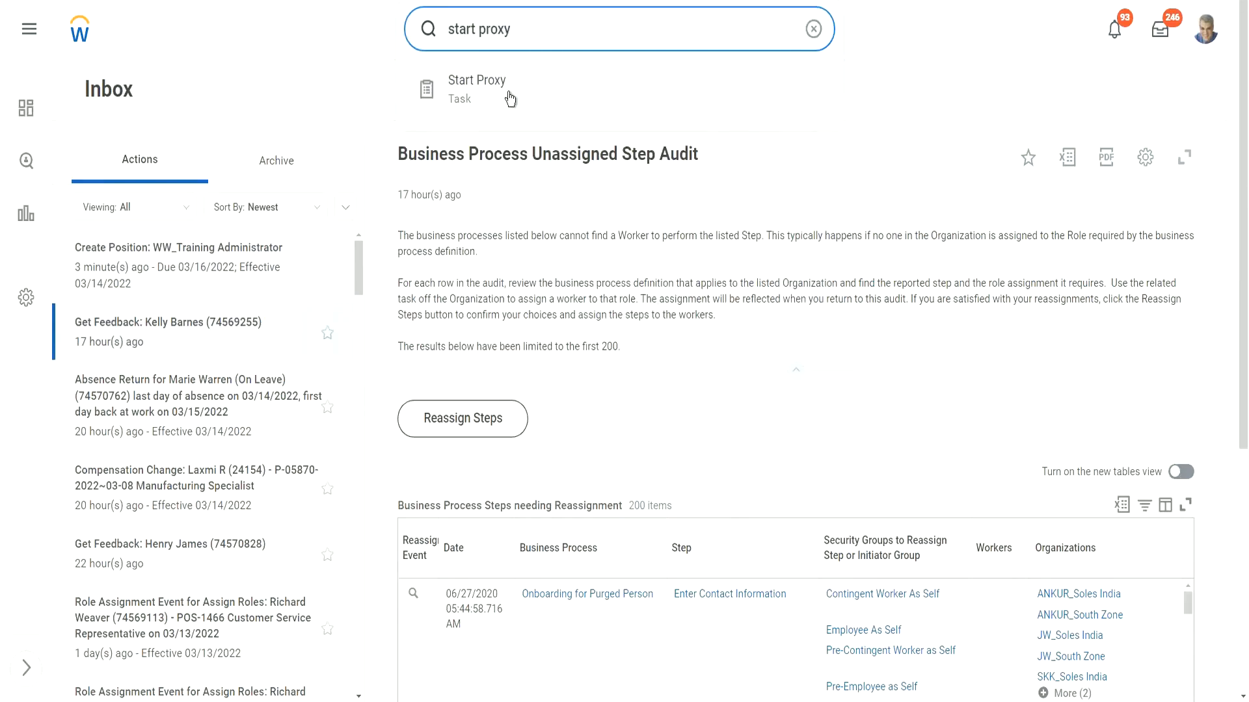
left_click(508, 97)
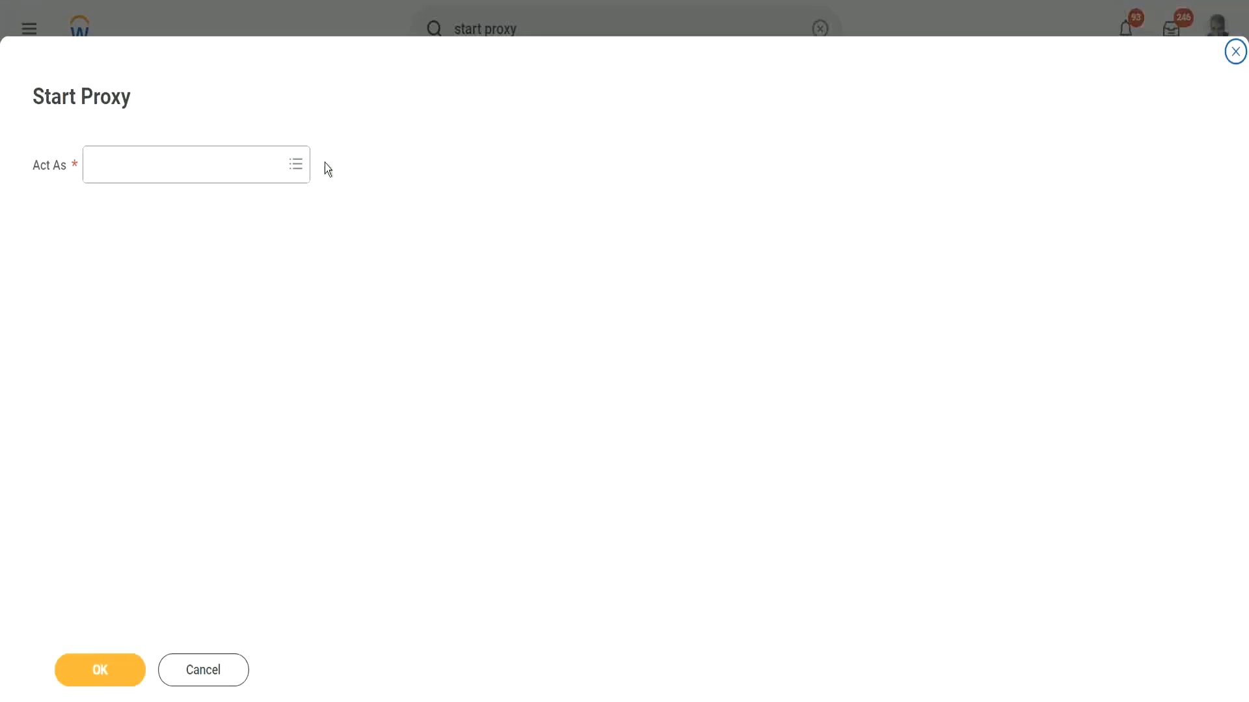
left_click(124, 171)
type("lm")
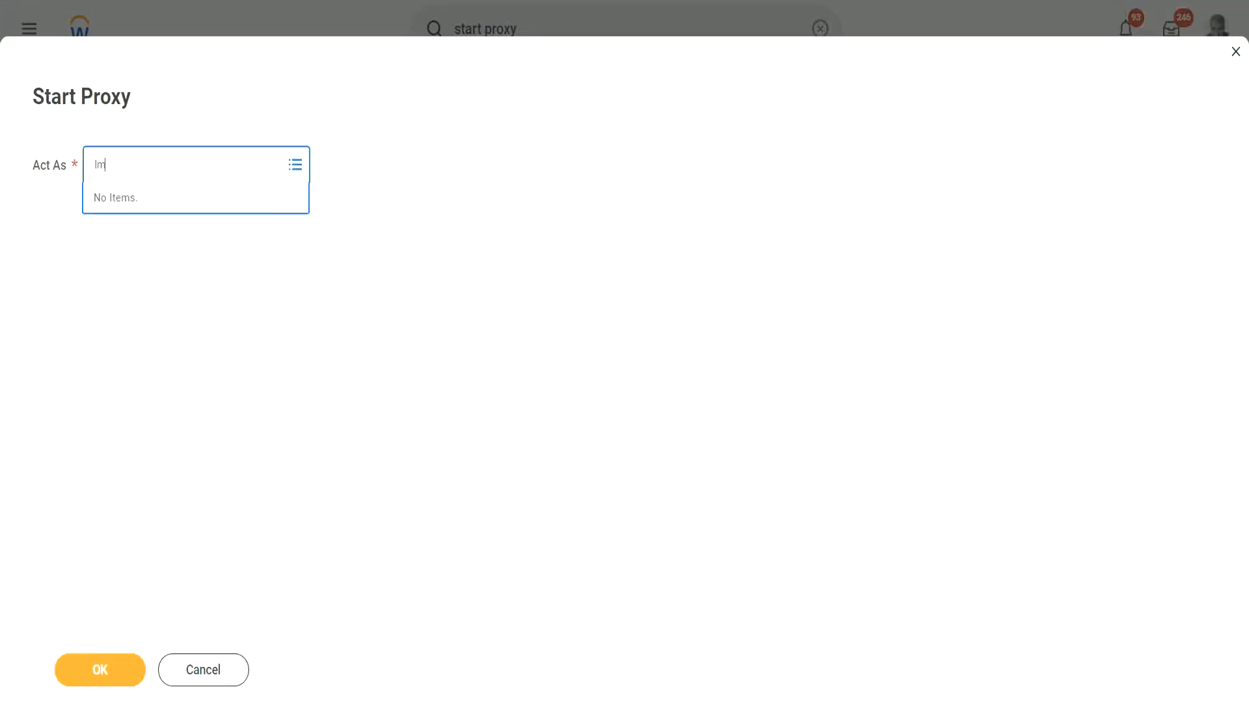
type("cneil")
key("Return")
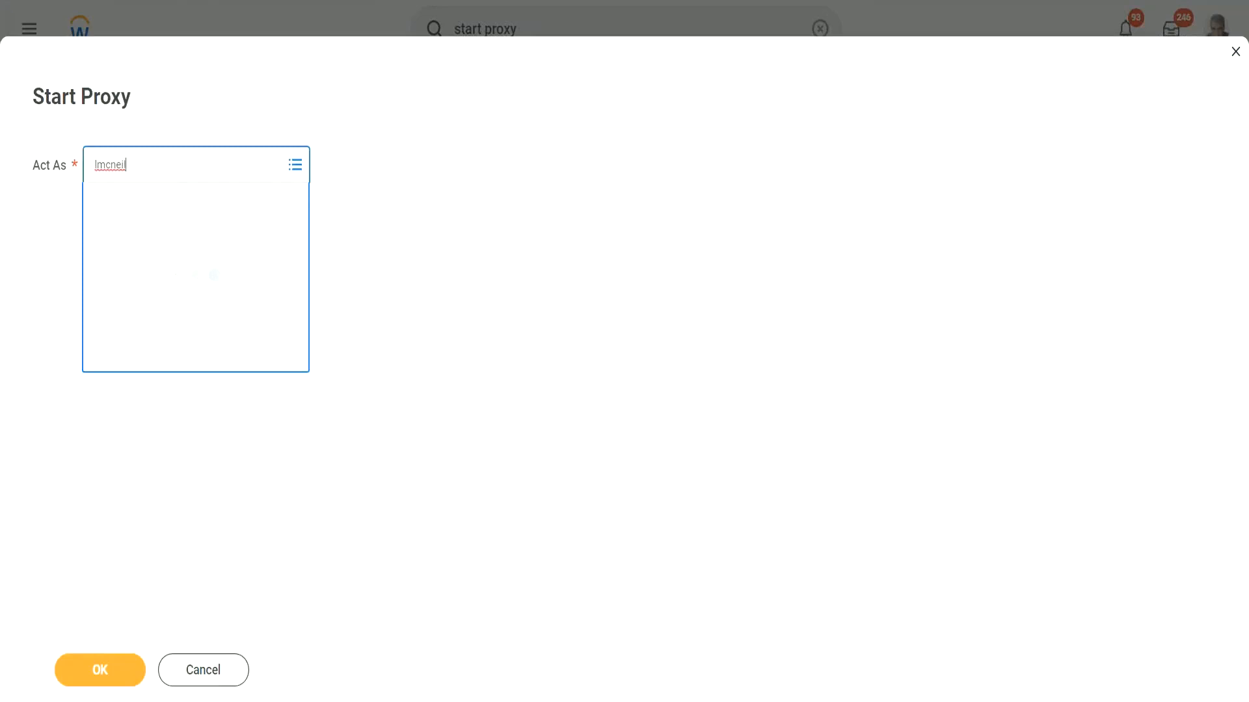
left_click(101, 668)
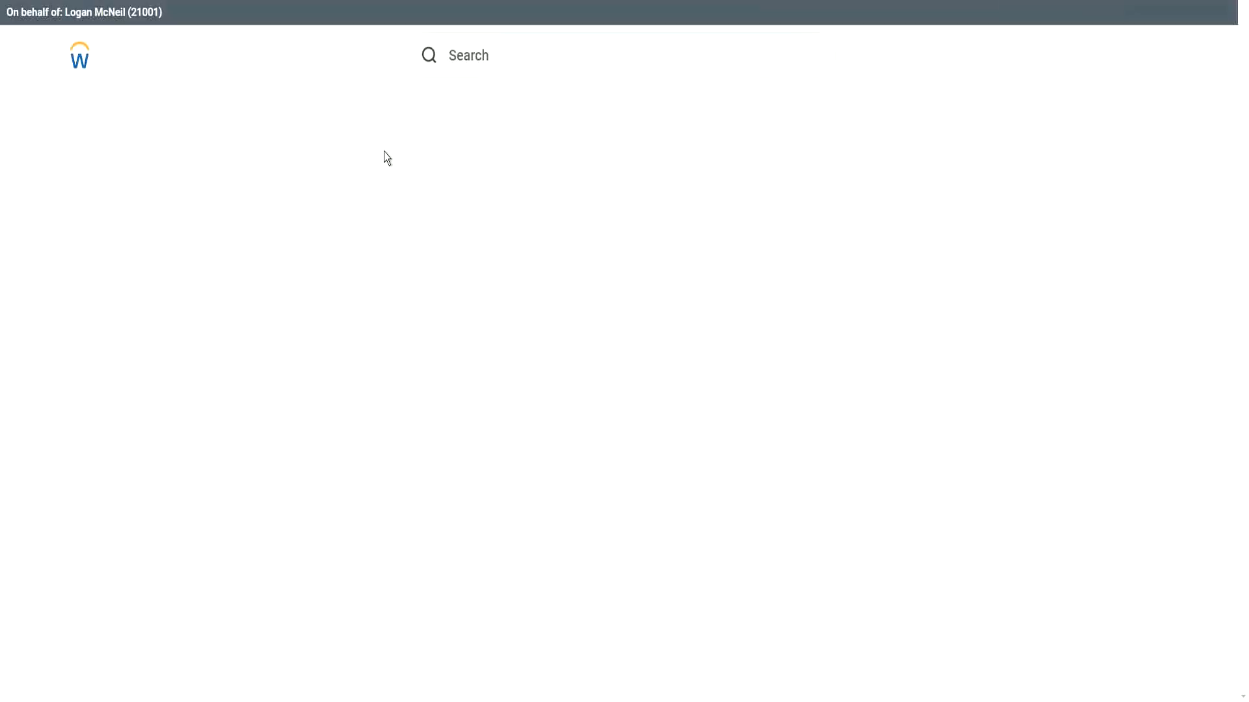
Search for 1004, open the 1004 WW_XYZ Motors Sales supervisory organization and review the available positions in its staffing details.
left_click(511, 57)
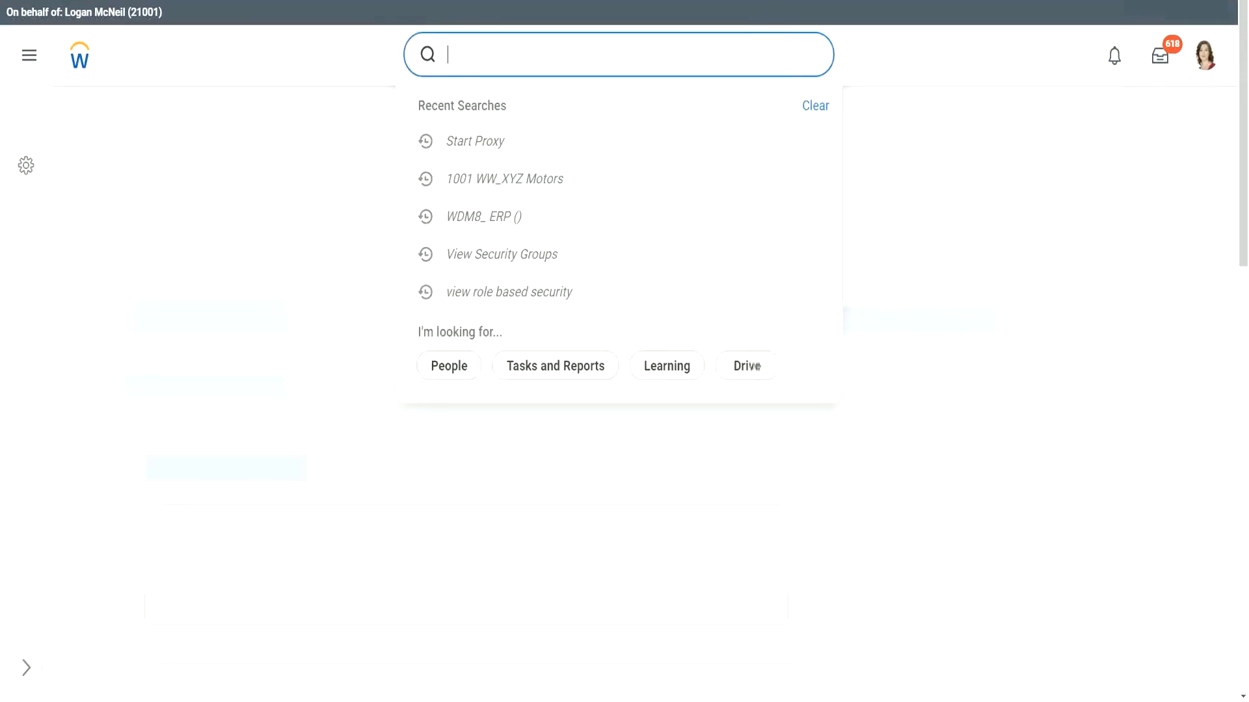
type("1004")
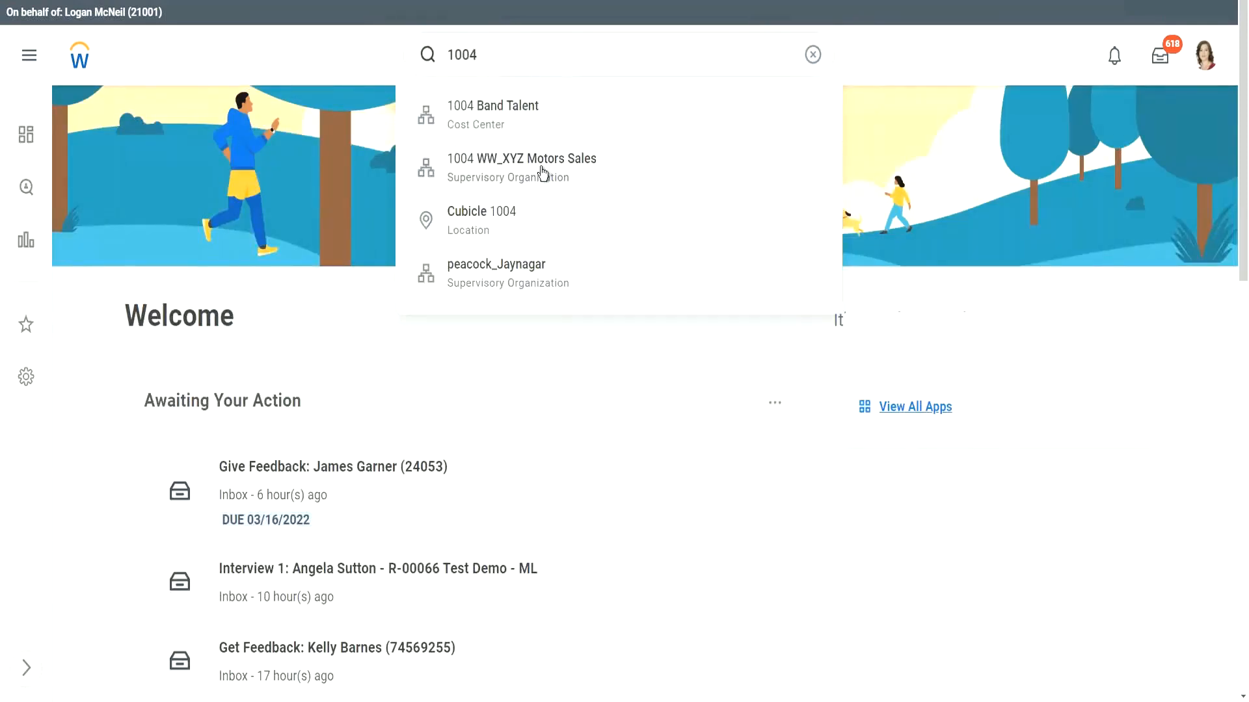
left_click(543, 172)
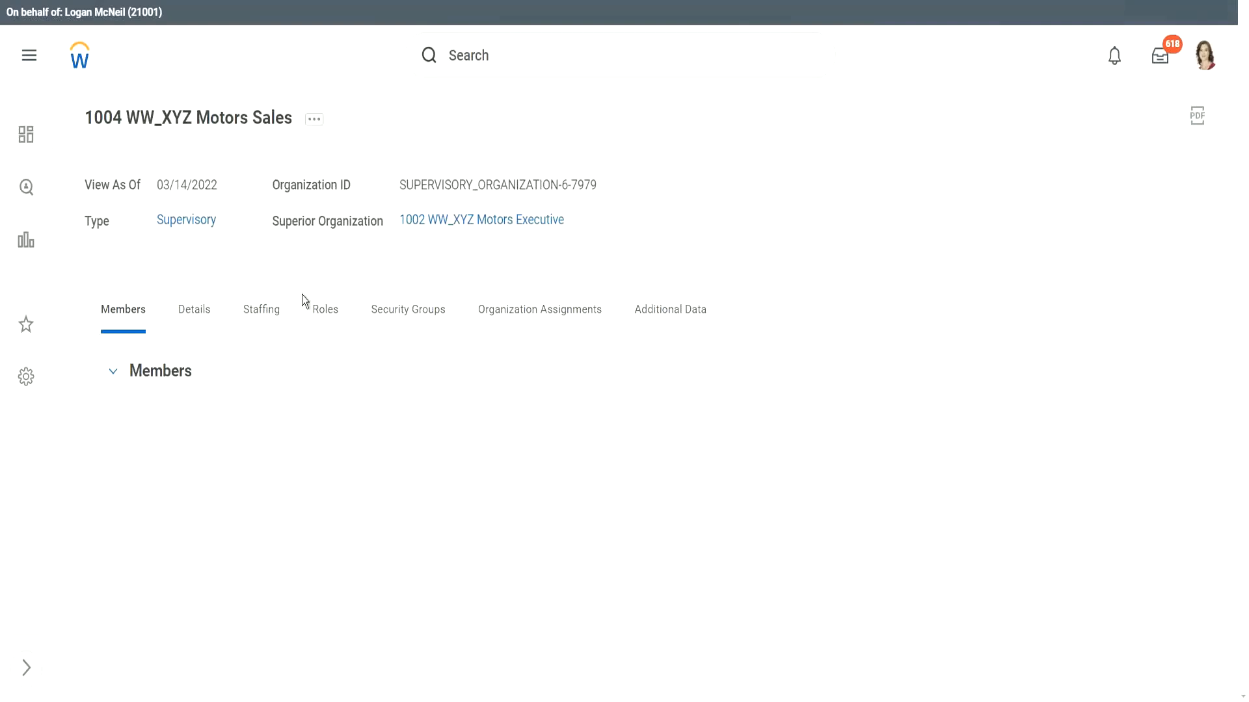
left_click(267, 316)
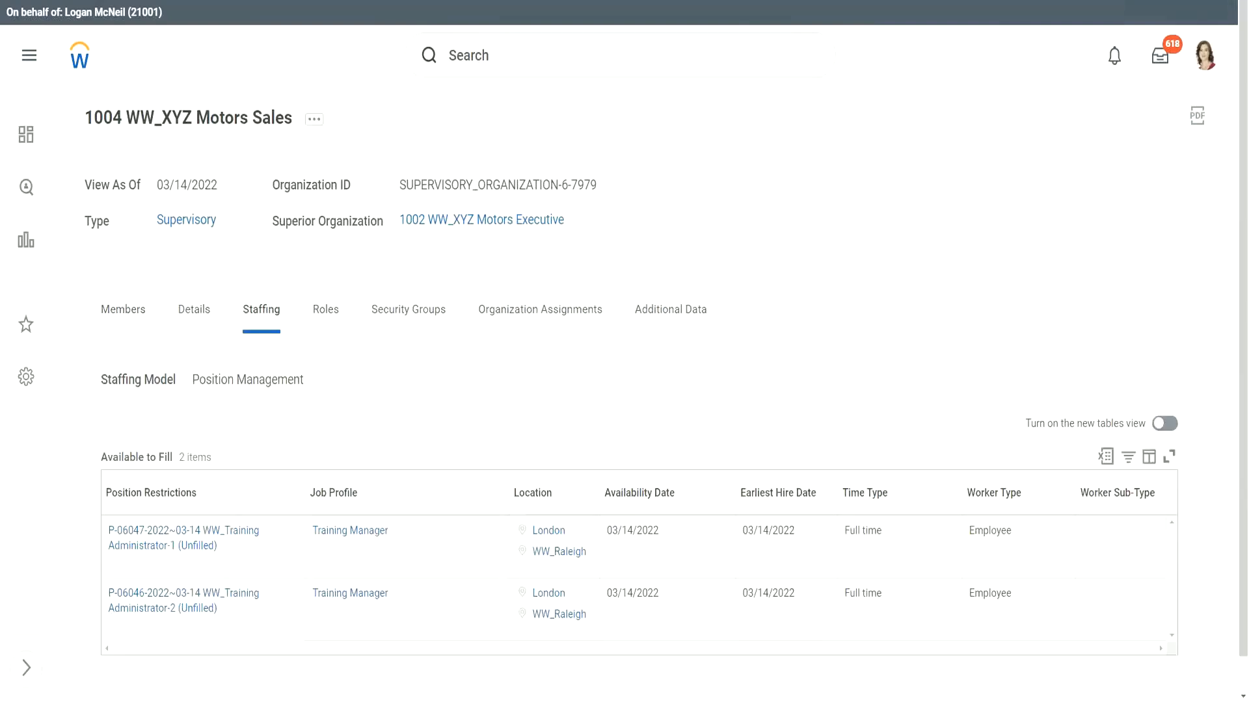
scroll(435, 336, "down", 1)
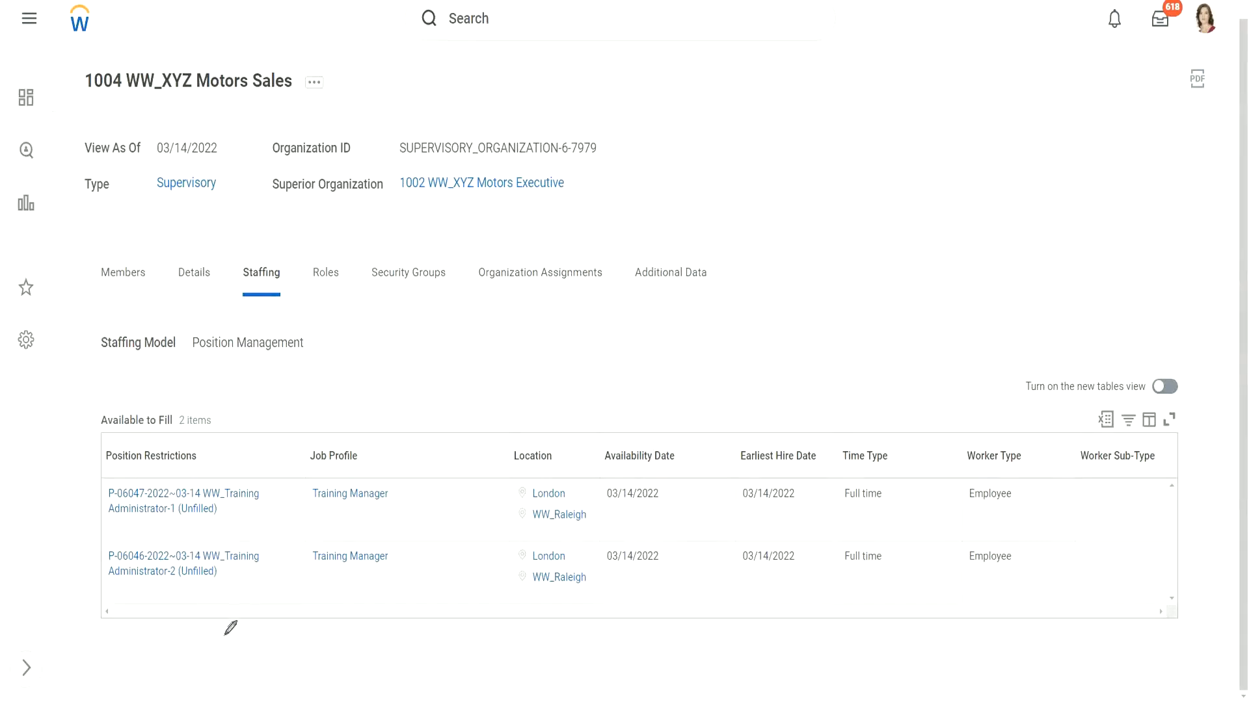
mouse_move(229, 636)
left_mouse_down()
mouse_move(275, 634)
mouse_move(251, 378)
mouse_move(50, 504)
mouse_move(205, 628)
left_mouse_up()
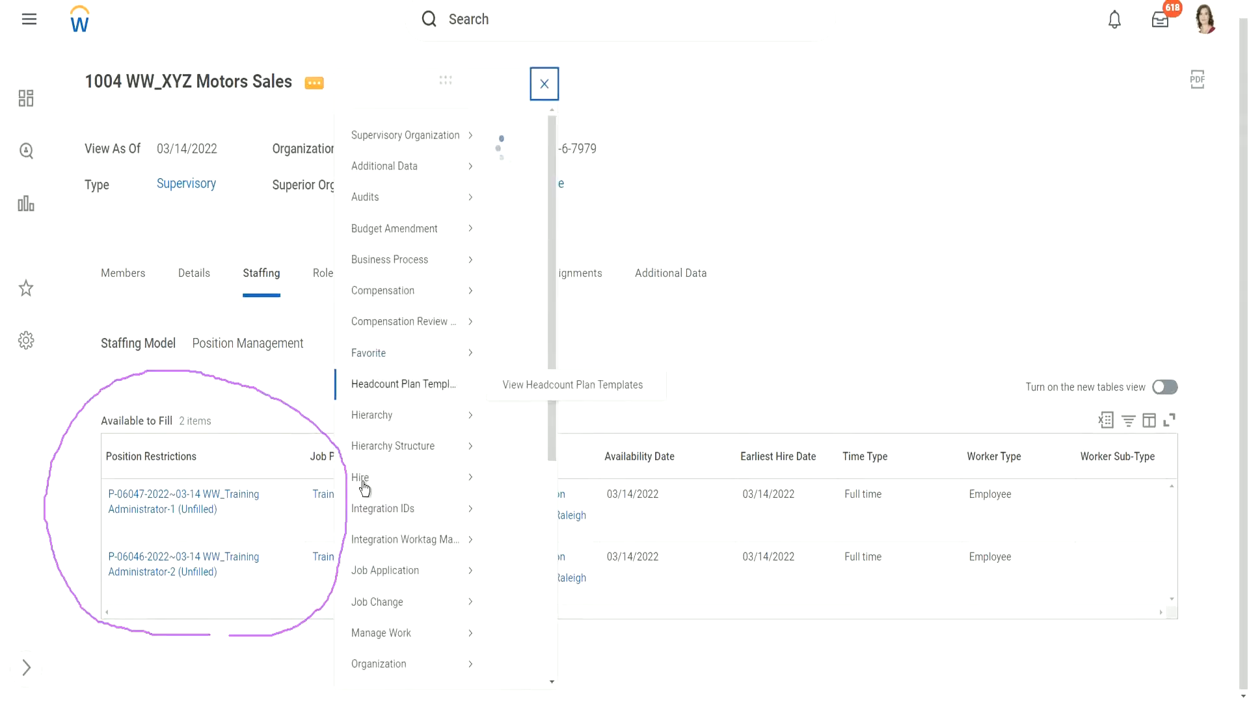
Look at the related actions of 1004 WW_XYZ Motors Sales, dismiss them and check the Available to Fill list.
mouse_move(368, 507)
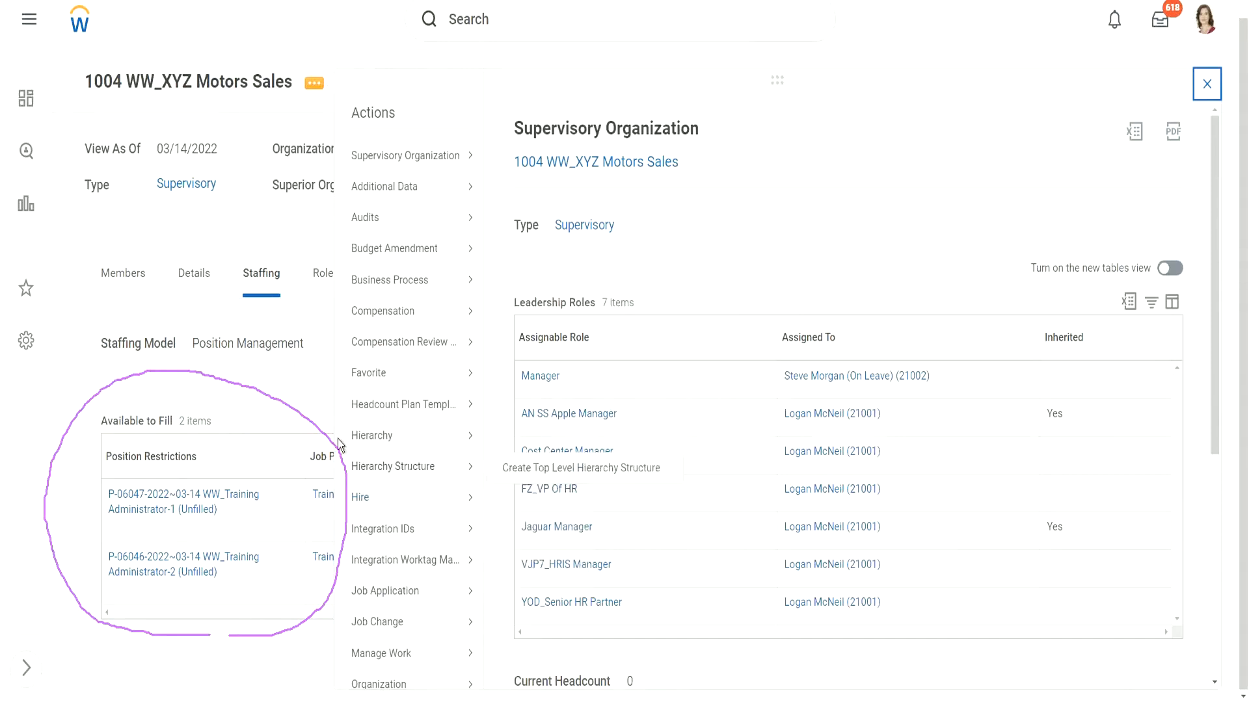
left_click(225, 217)
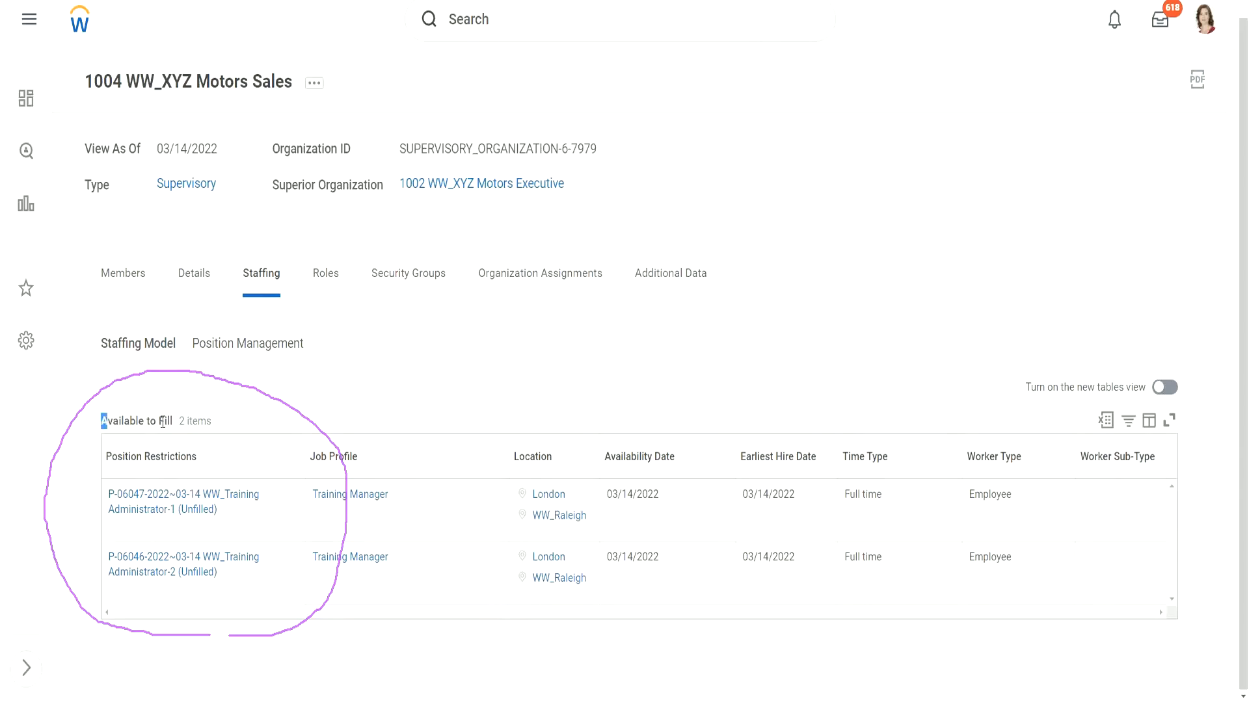
left_click_drag(103, 423, 172, 422)
left_click(358, 397)
left_click_drag(103, 421, 171, 431)
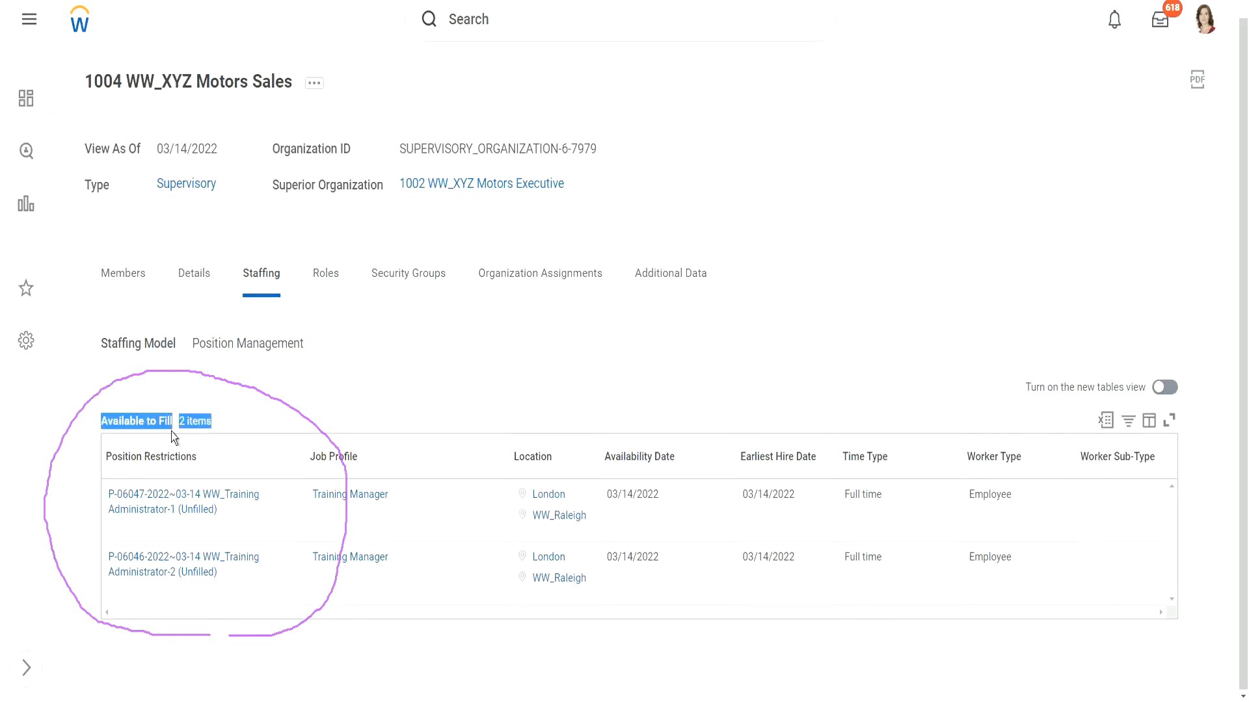
left_click(426, 381)
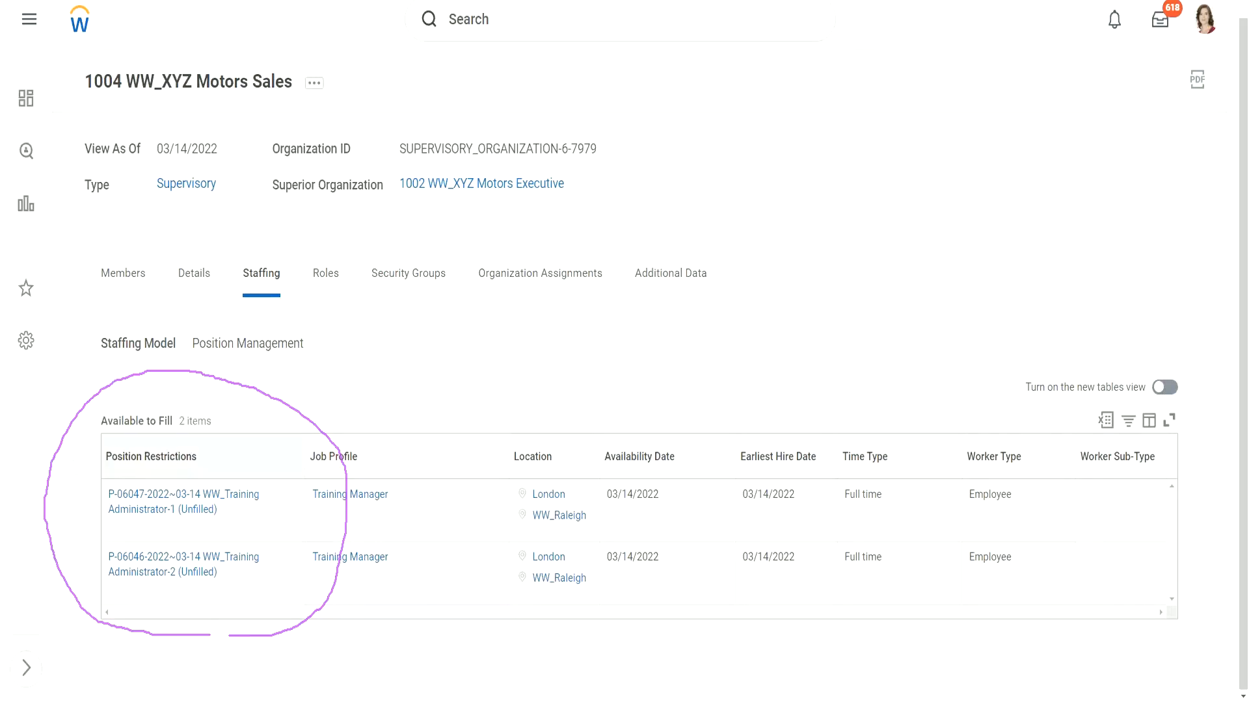